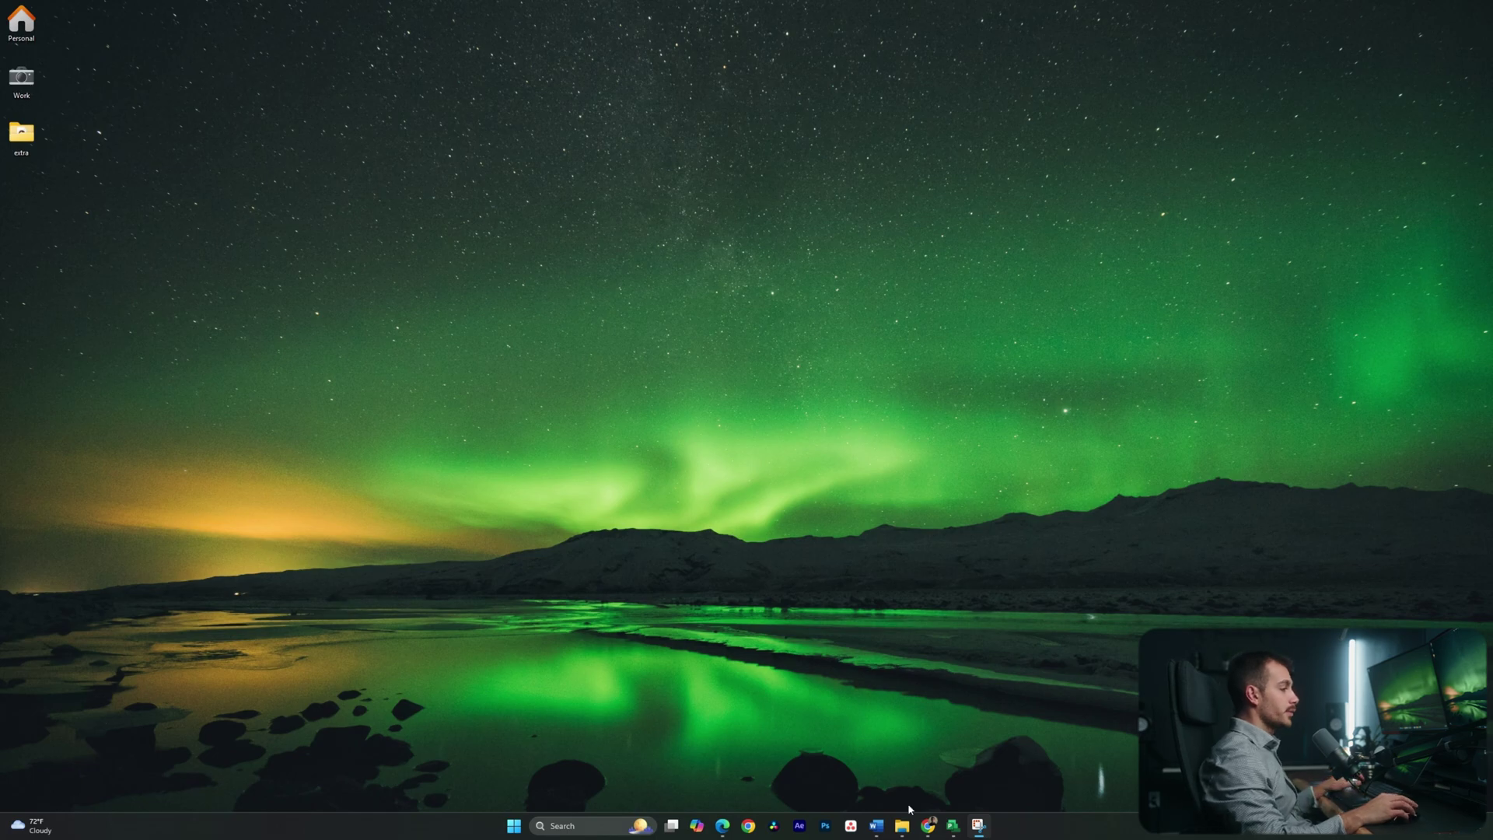
# Create a project from the Corporate Video Production.mpt template and display it in Gantt Chart view
pyautogui.click(953, 826)
pyautogui.click(22, 35)
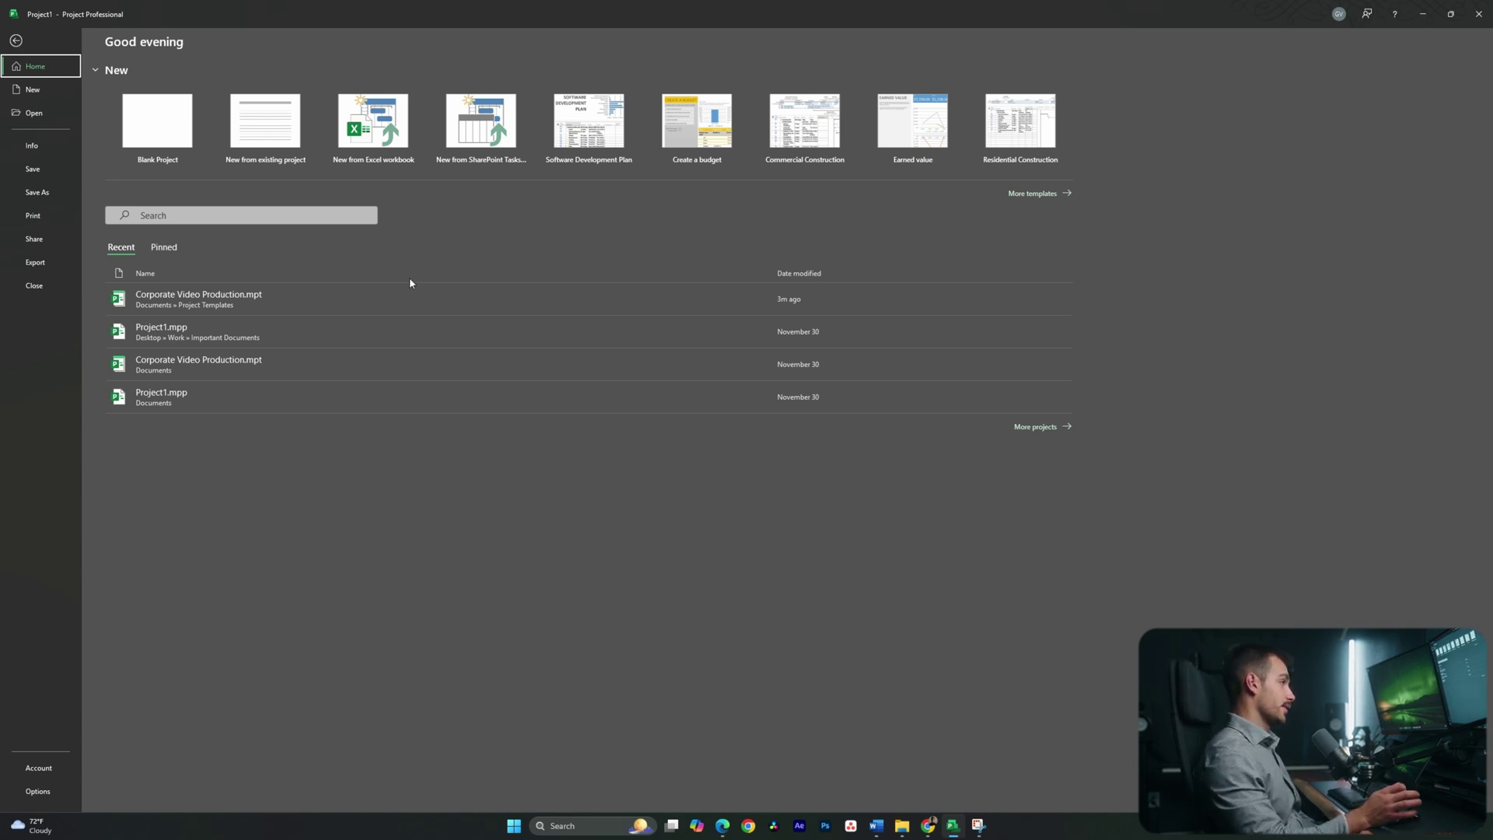
pyautogui.click(380, 310)
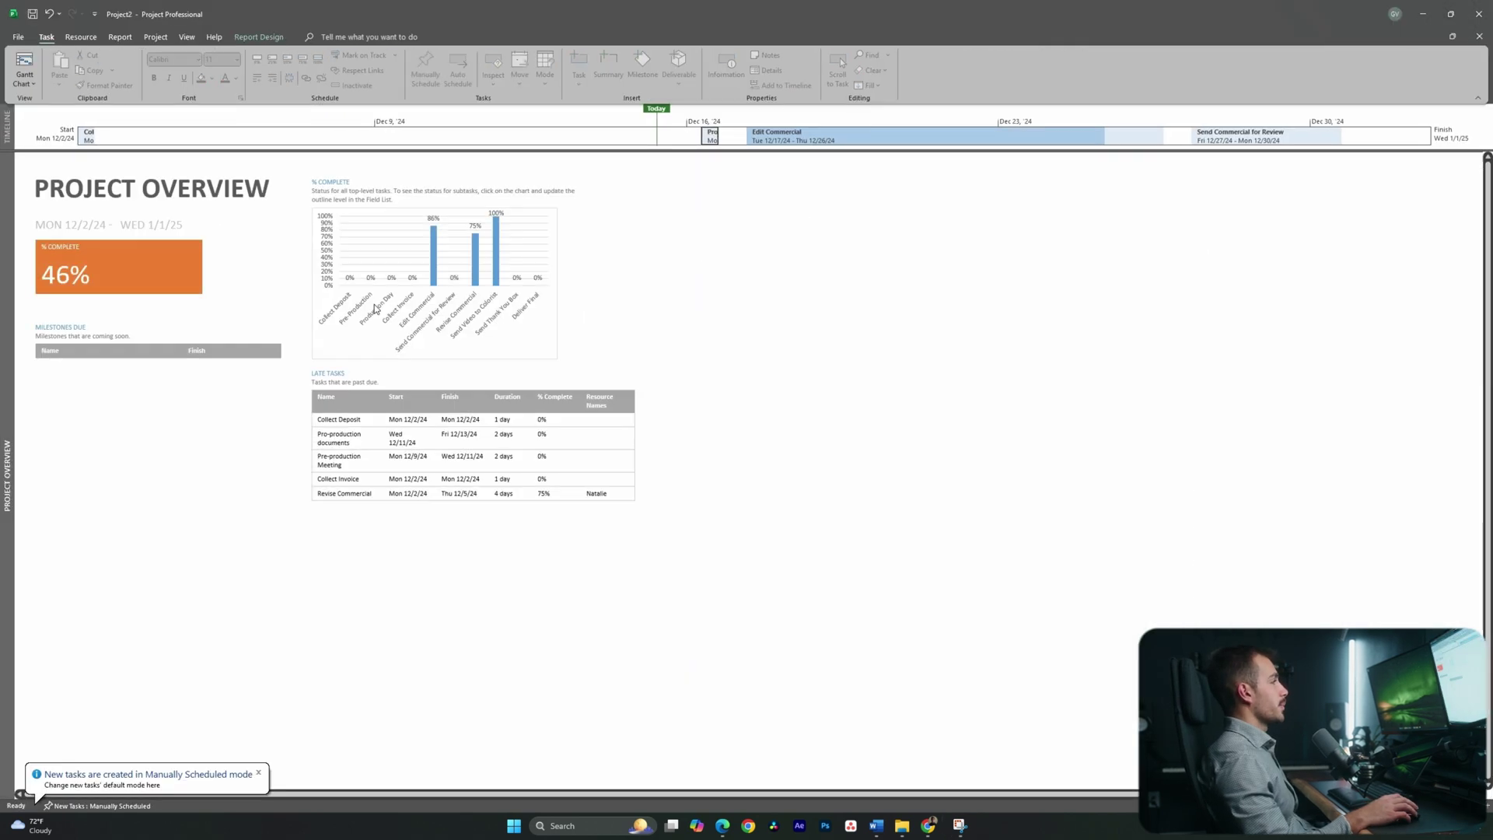
pyautogui.click(25, 81)
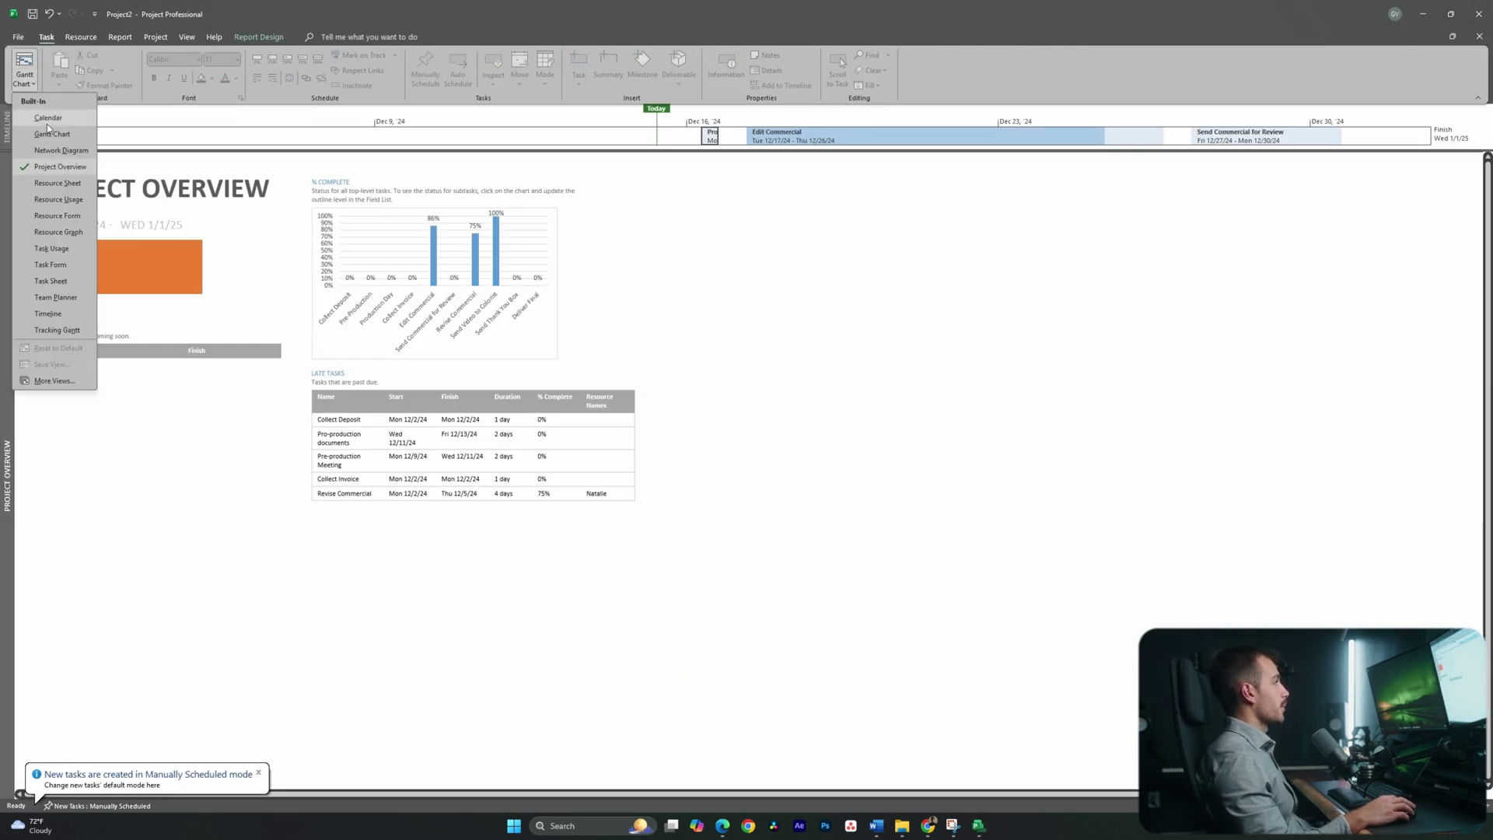
pyautogui.click(50, 135)
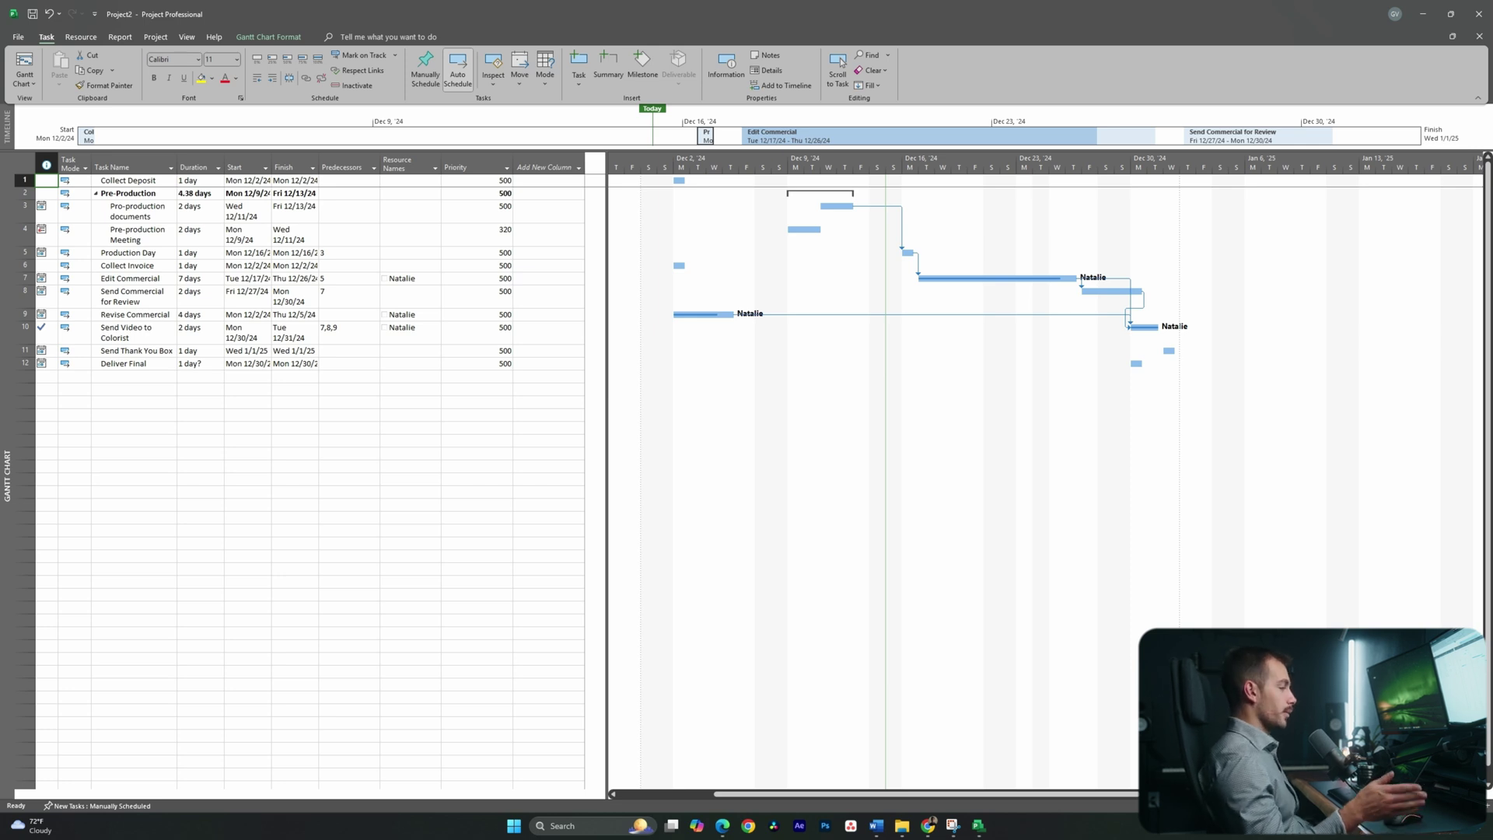
# Start a Save As in Documents, creating a new folder and opening the Project Templates folder
pyautogui.click(16, 35)
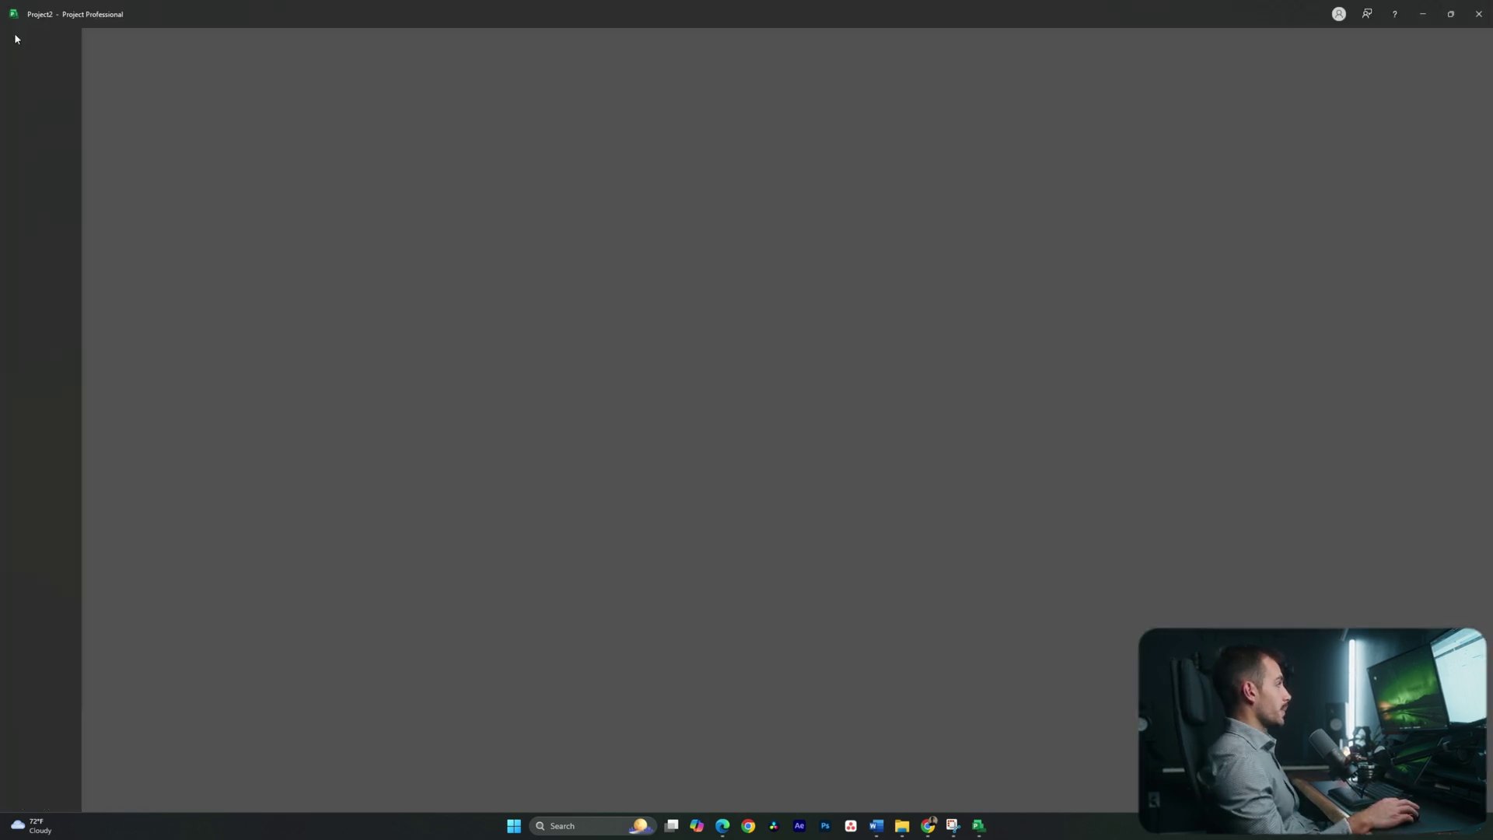
pyautogui.click(37, 193)
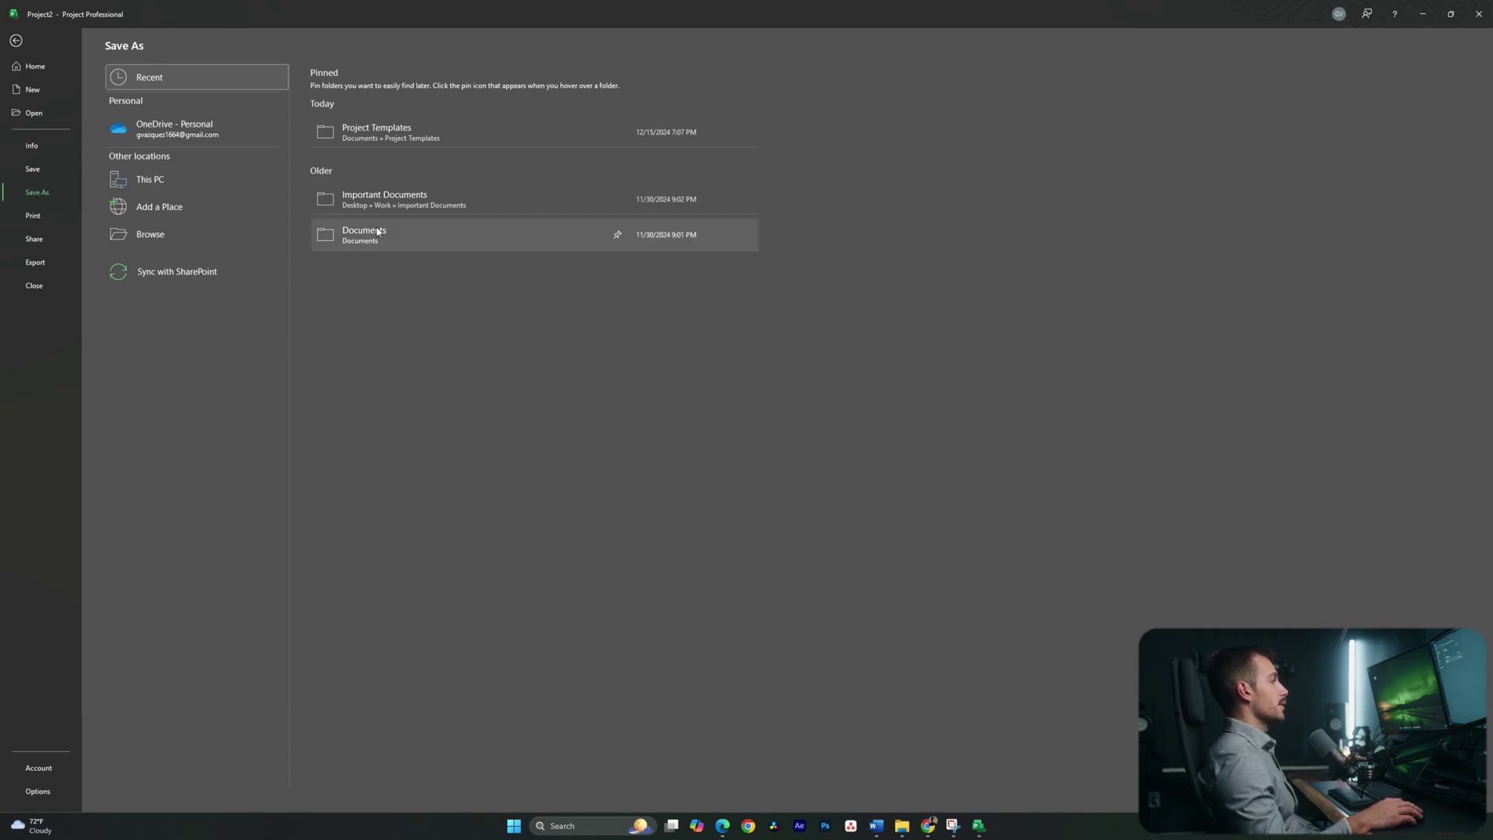
pyautogui.click(379, 232)
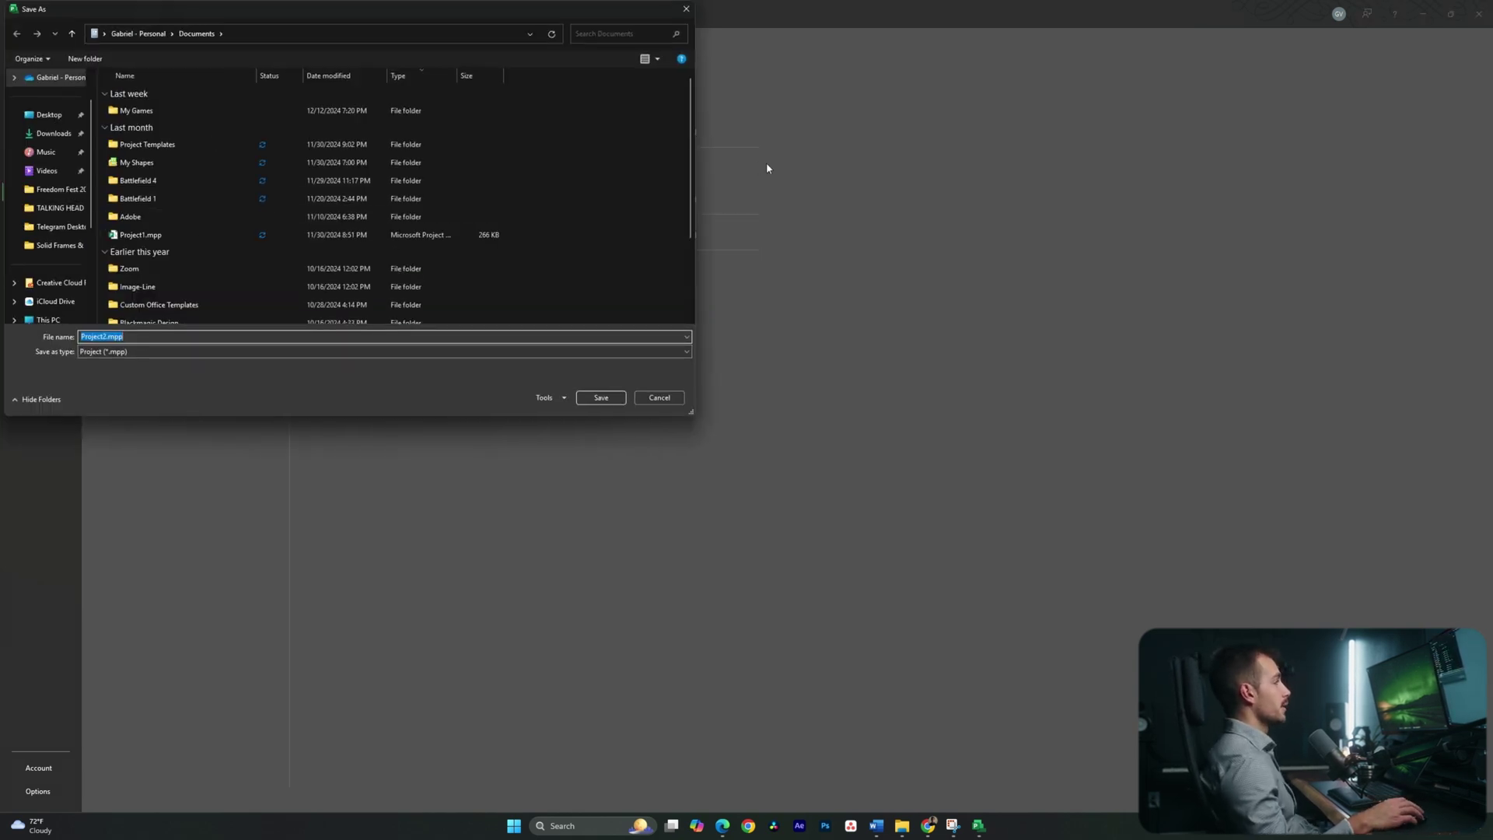
pyautogui.click(538, 145)
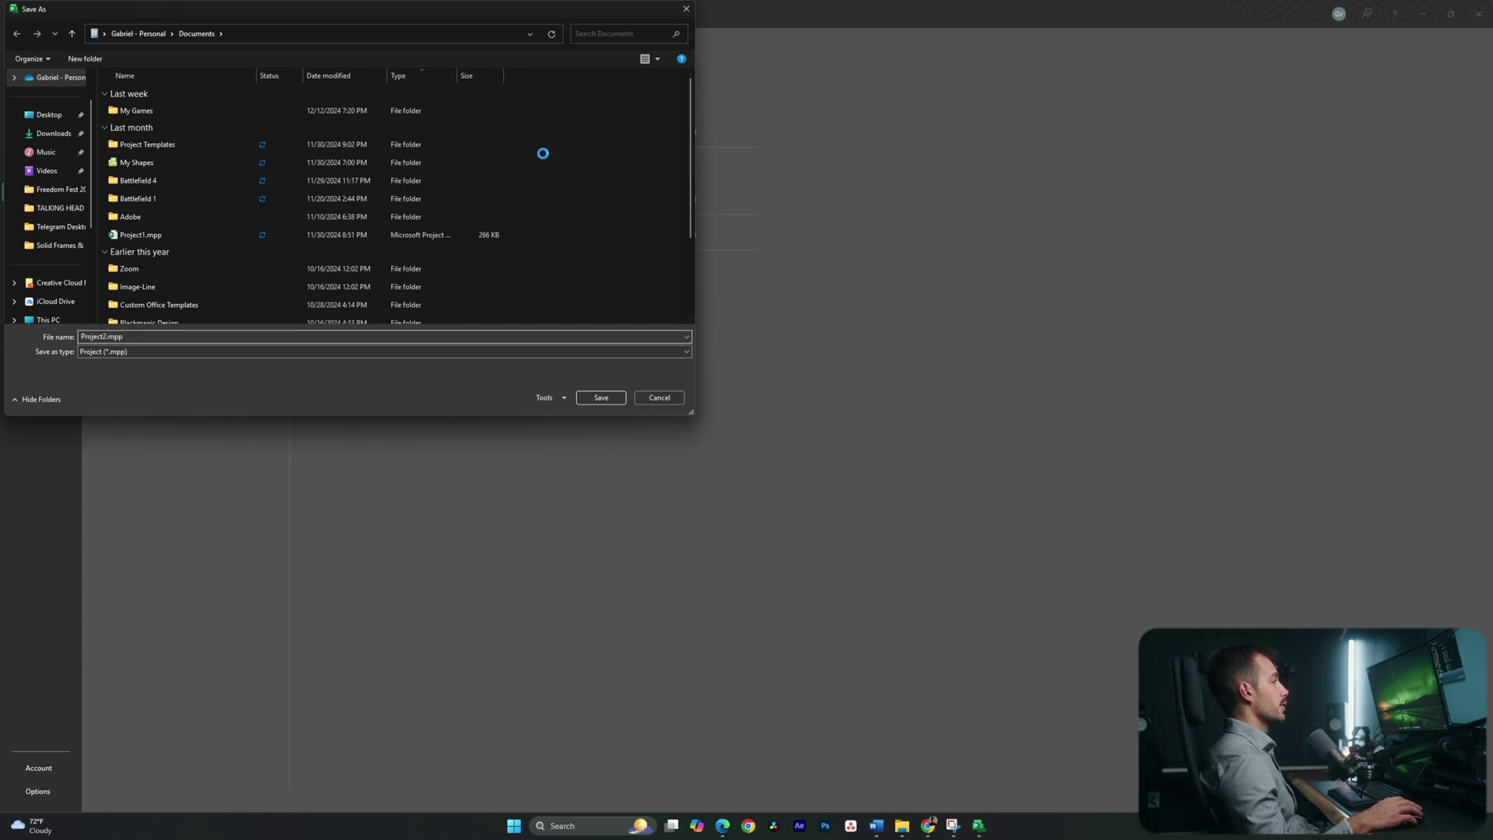
pyautogui.rightClick(543, 152)
pyautogui.click(705, 290)
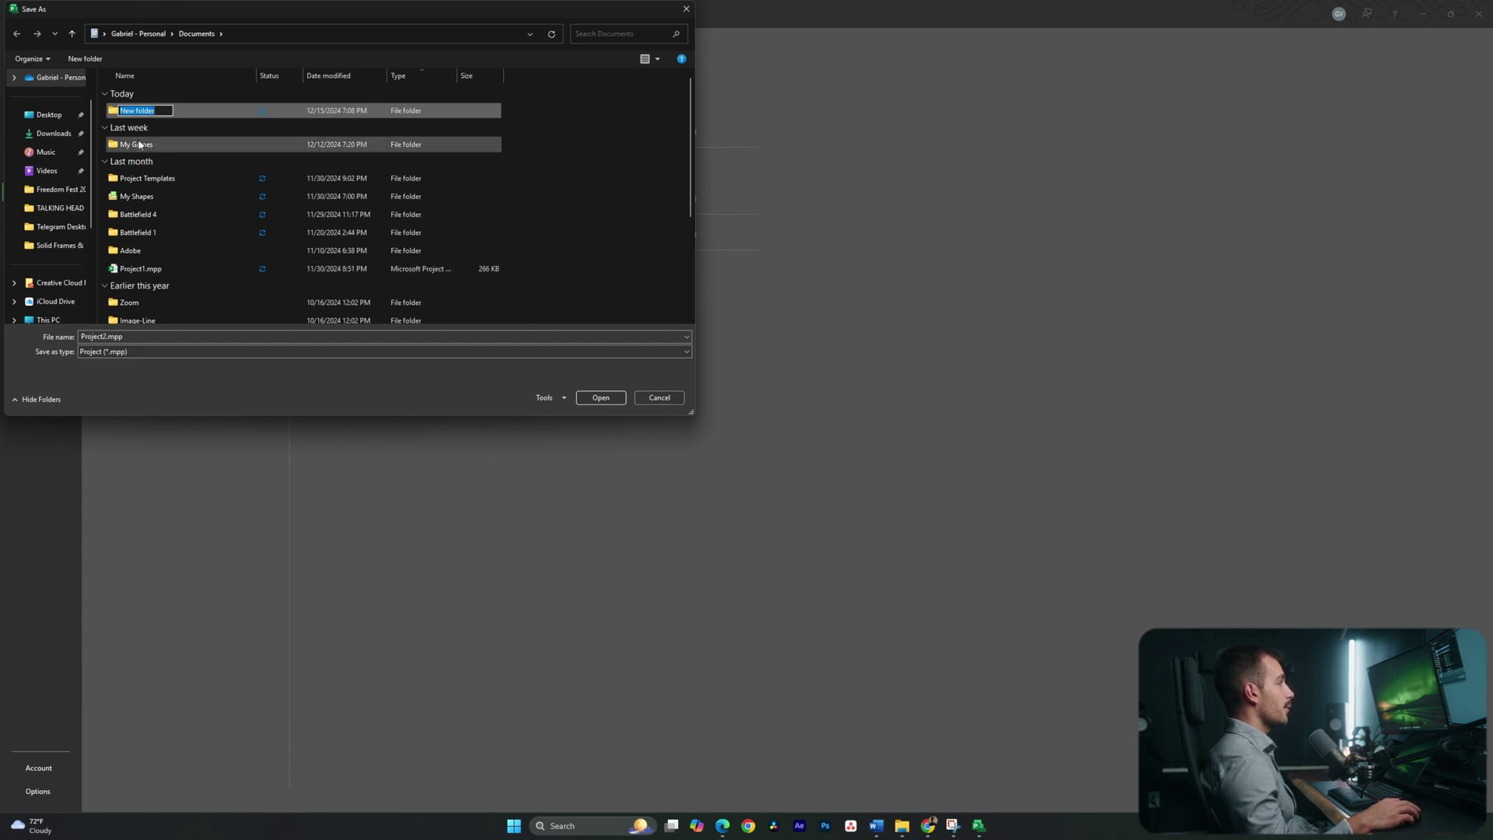
pyautogui.doubleClick(173, 145)
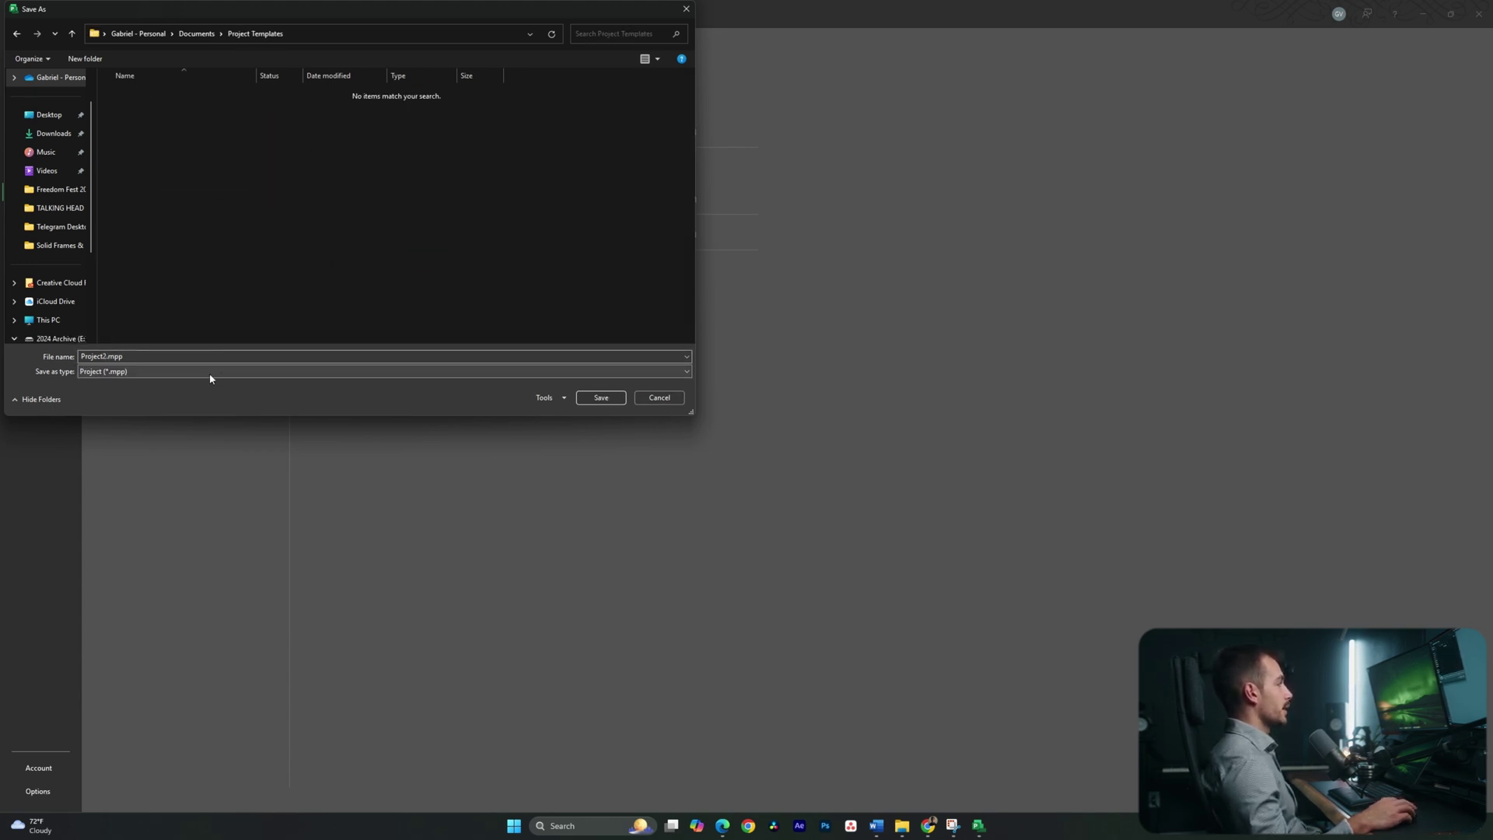
# Save the file as a Project Template (*.mpt) named Demonstration
pyautogui.click(688, 372)
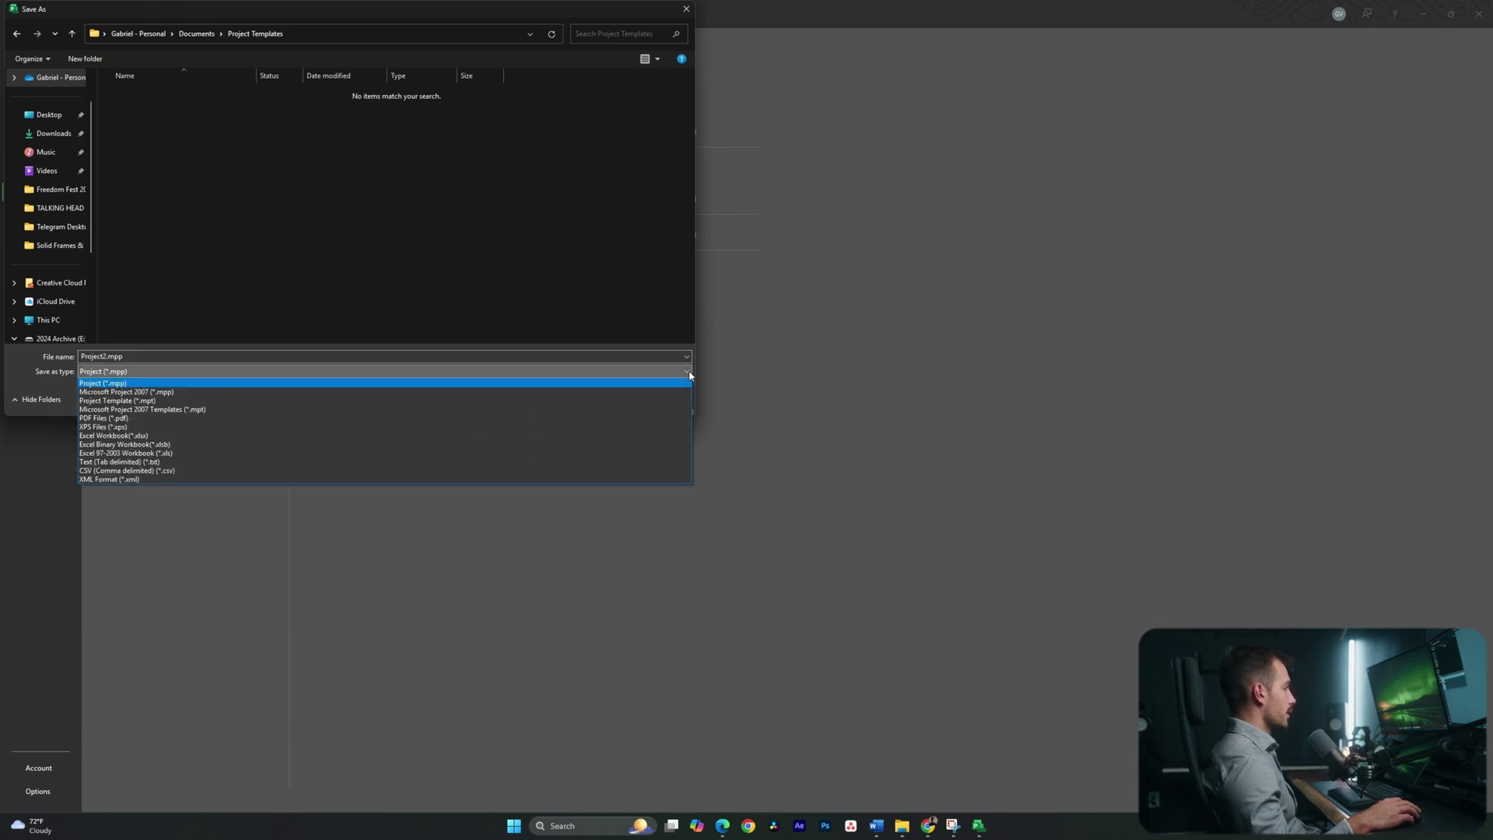
pyautogui.click(130, 399)
pyautogui.doubleClick(105, 357)
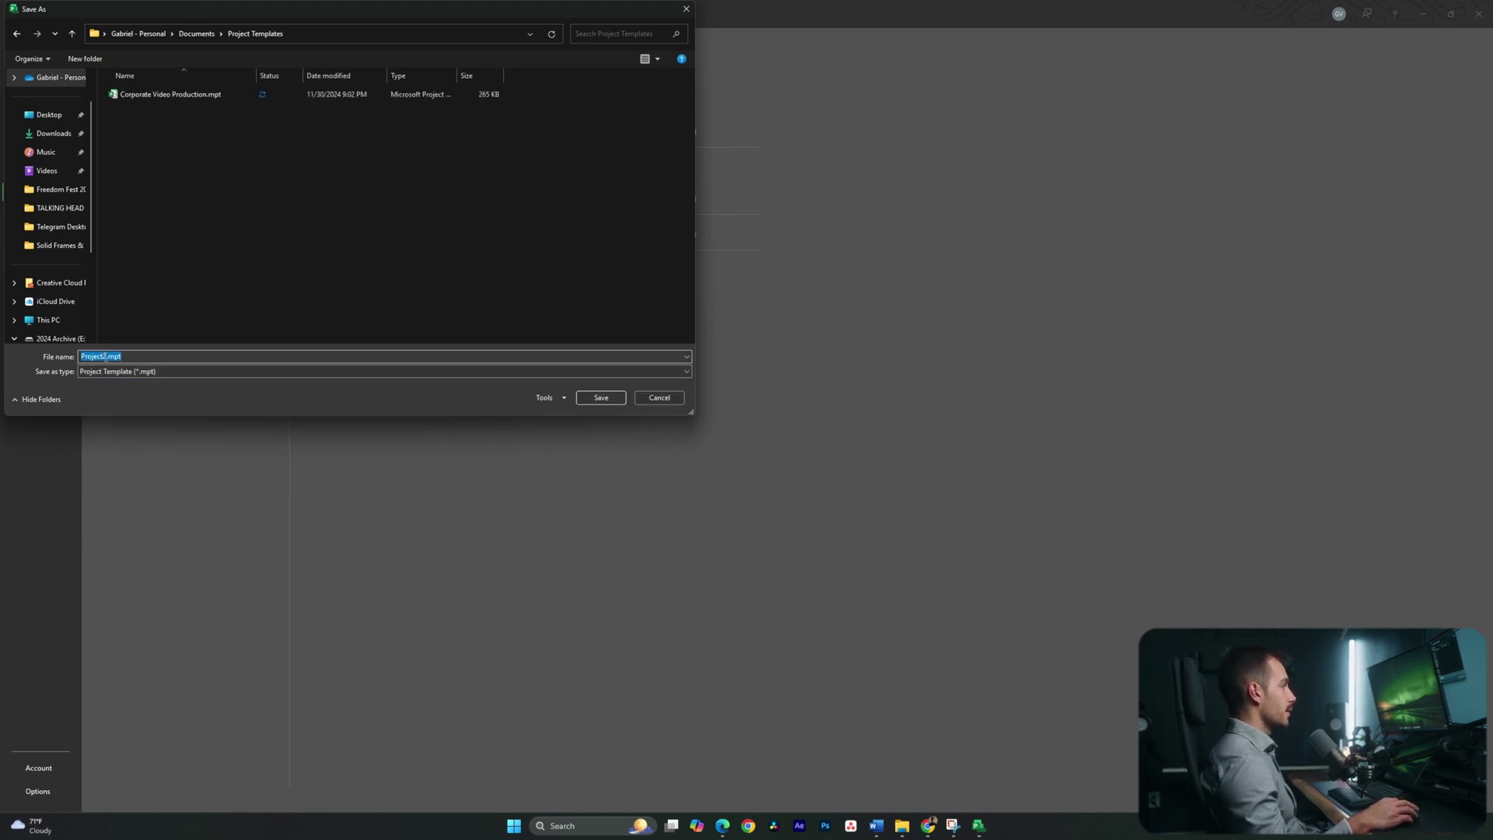
pyautogui.press('BackSpace')
pyautogui.write('Demonstration')
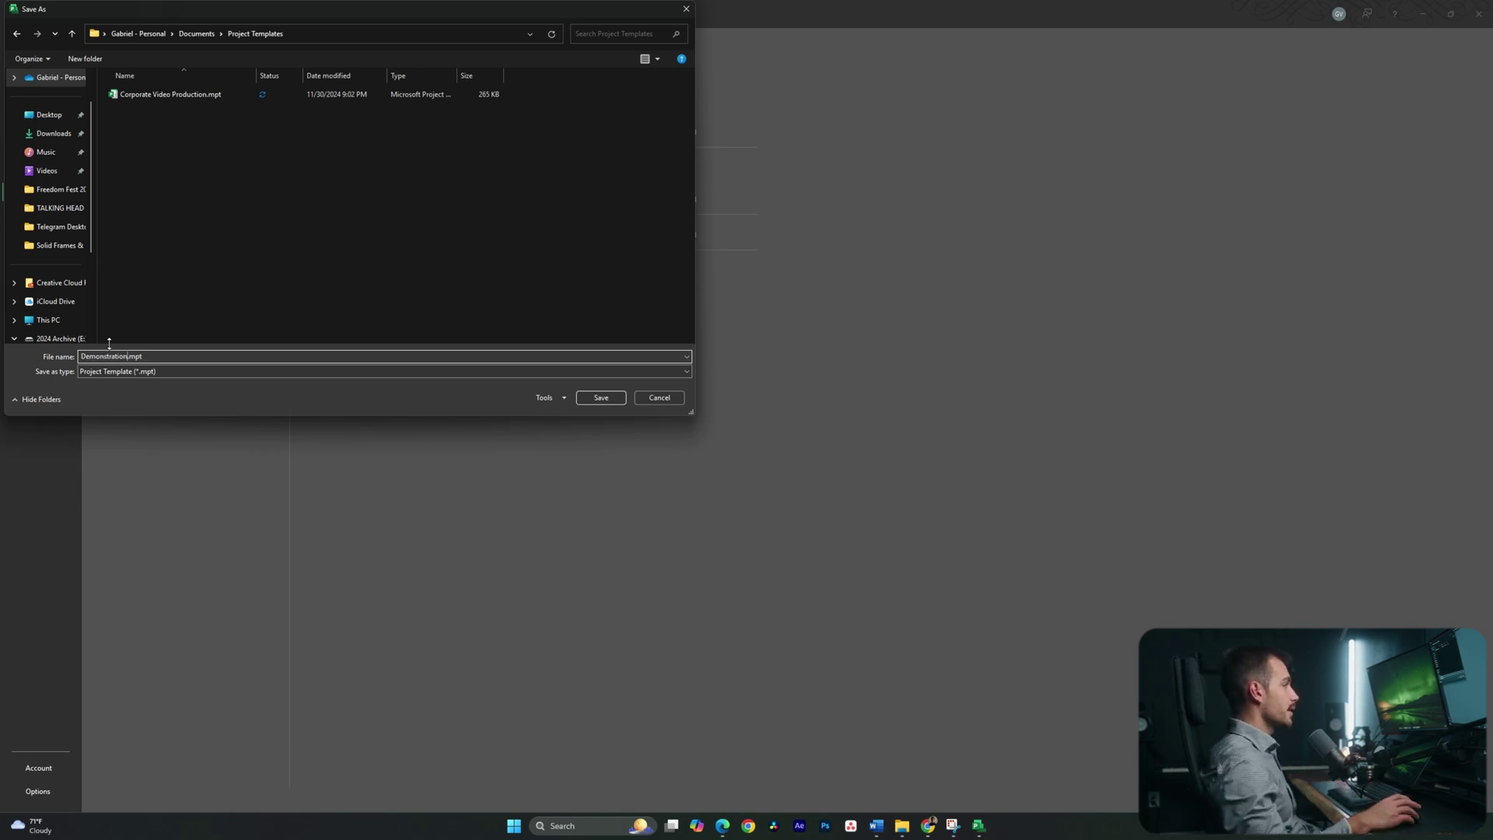
pyautogui.click(600, 397)
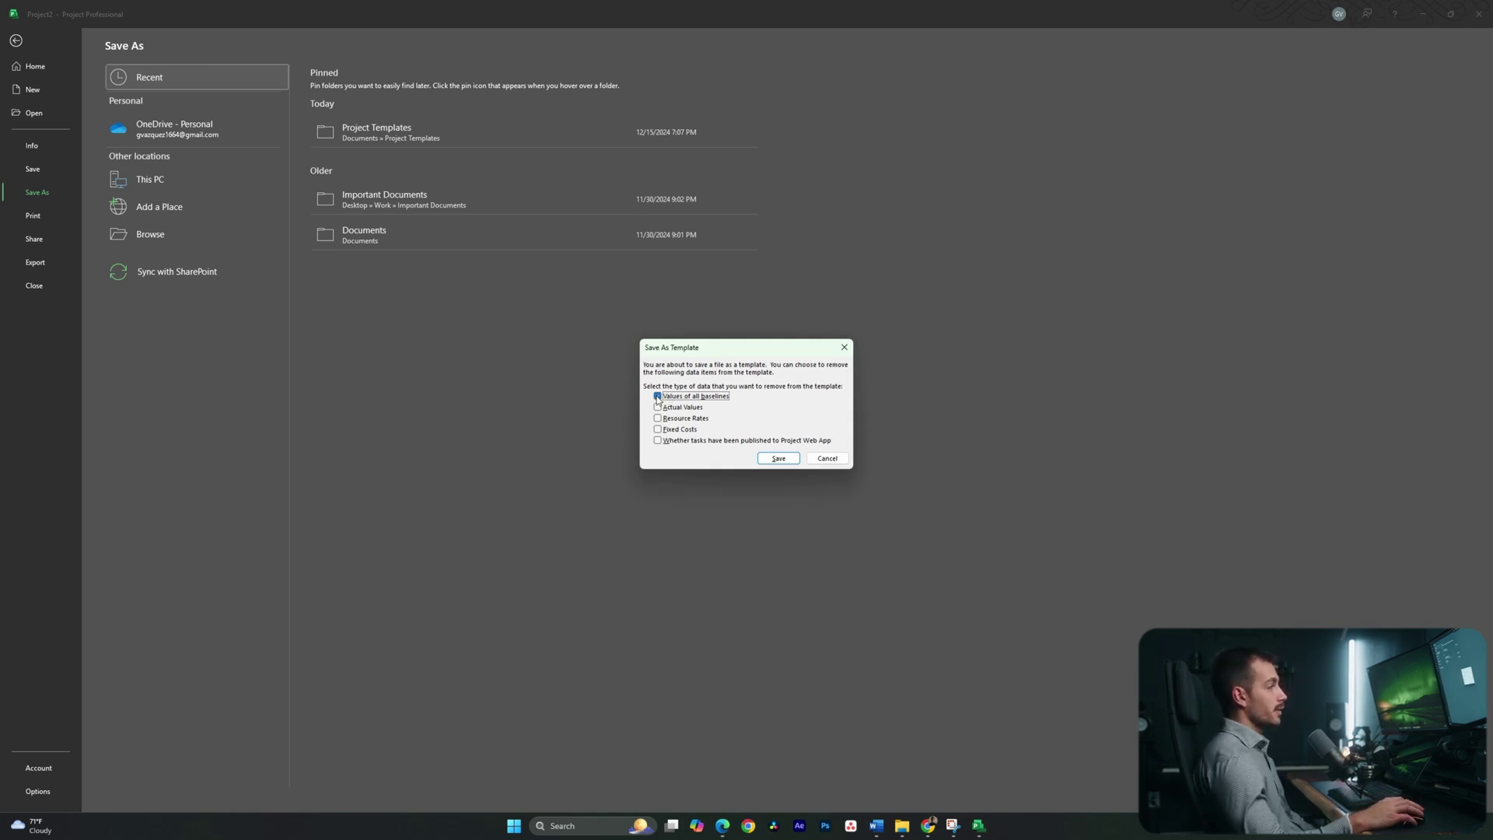
# Mark actual values, resource rates, fixed costs and publish status for removal, then save Demonstration.mpt
pyautogui.click(658, 406)
pyautogui.click(669, 418)
pyautogui.click(677, 430)
pyautogui.click(692, 441)
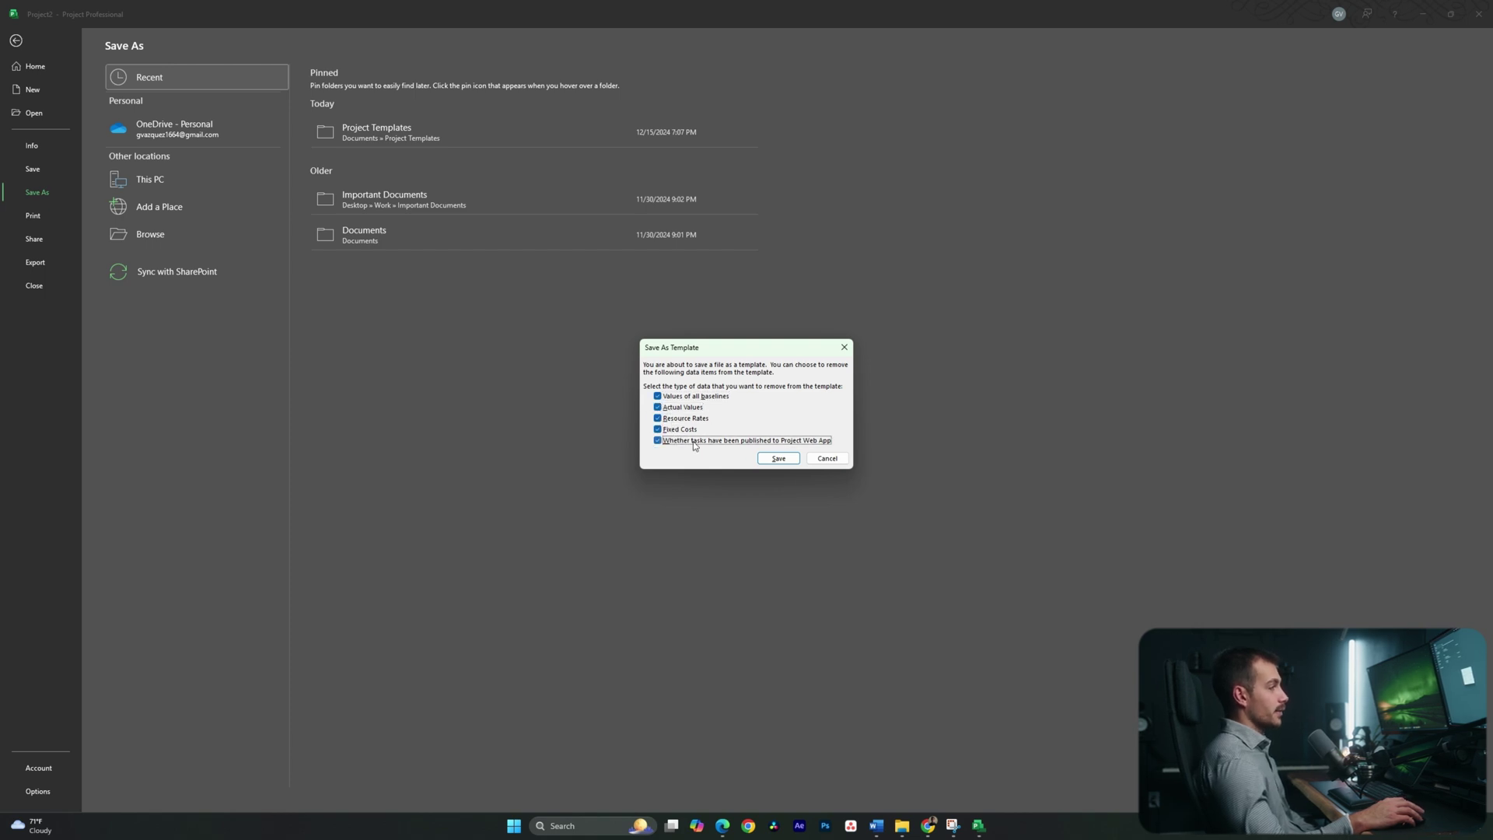
pyautogui.click(778, 458)
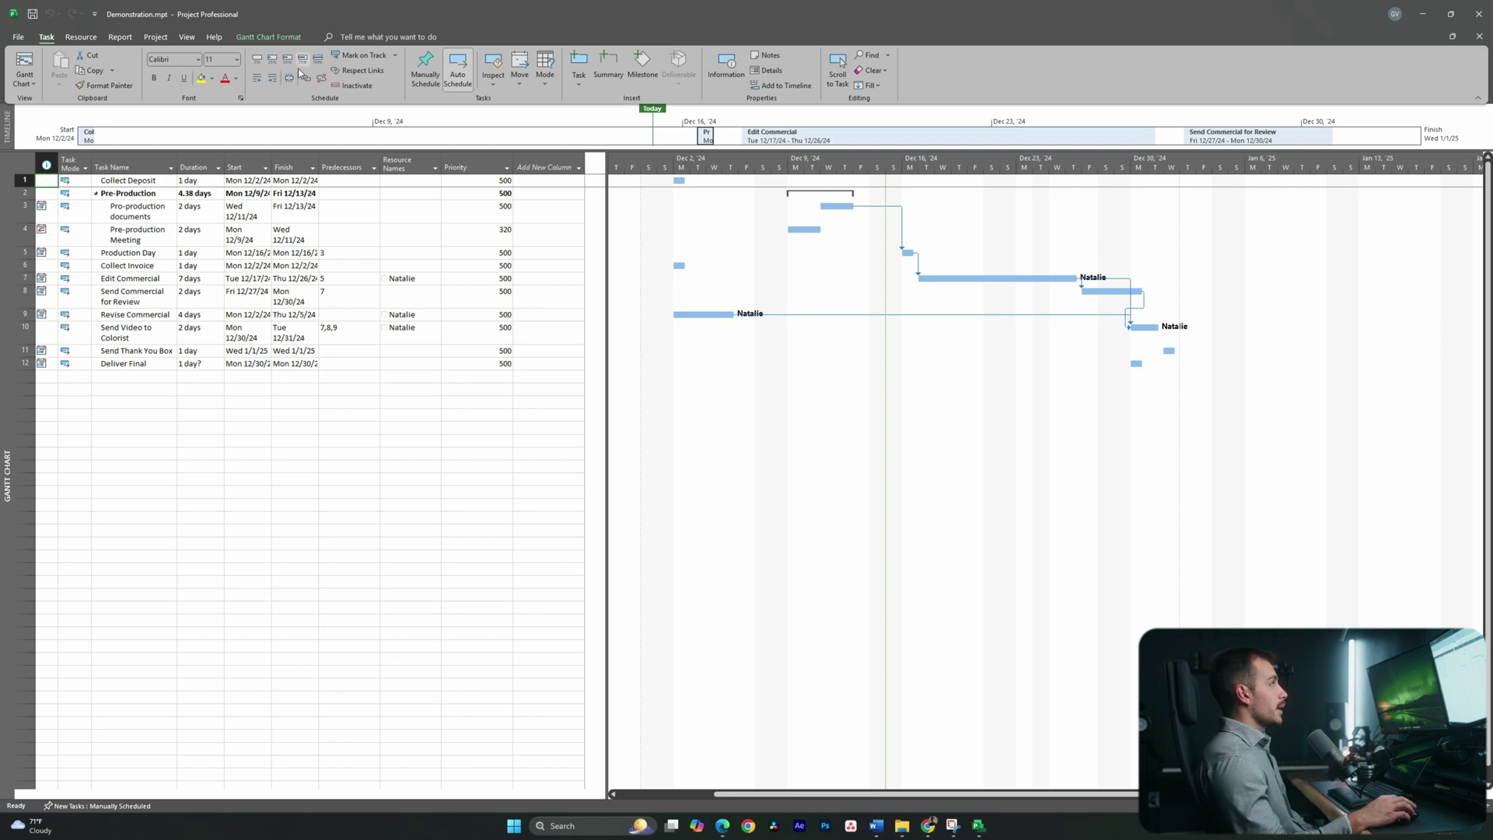
# Close Demonstration.mpt and Project1 without saving, then start a new project from Demonstration.mpt
pyautogui.click(1479, 37)
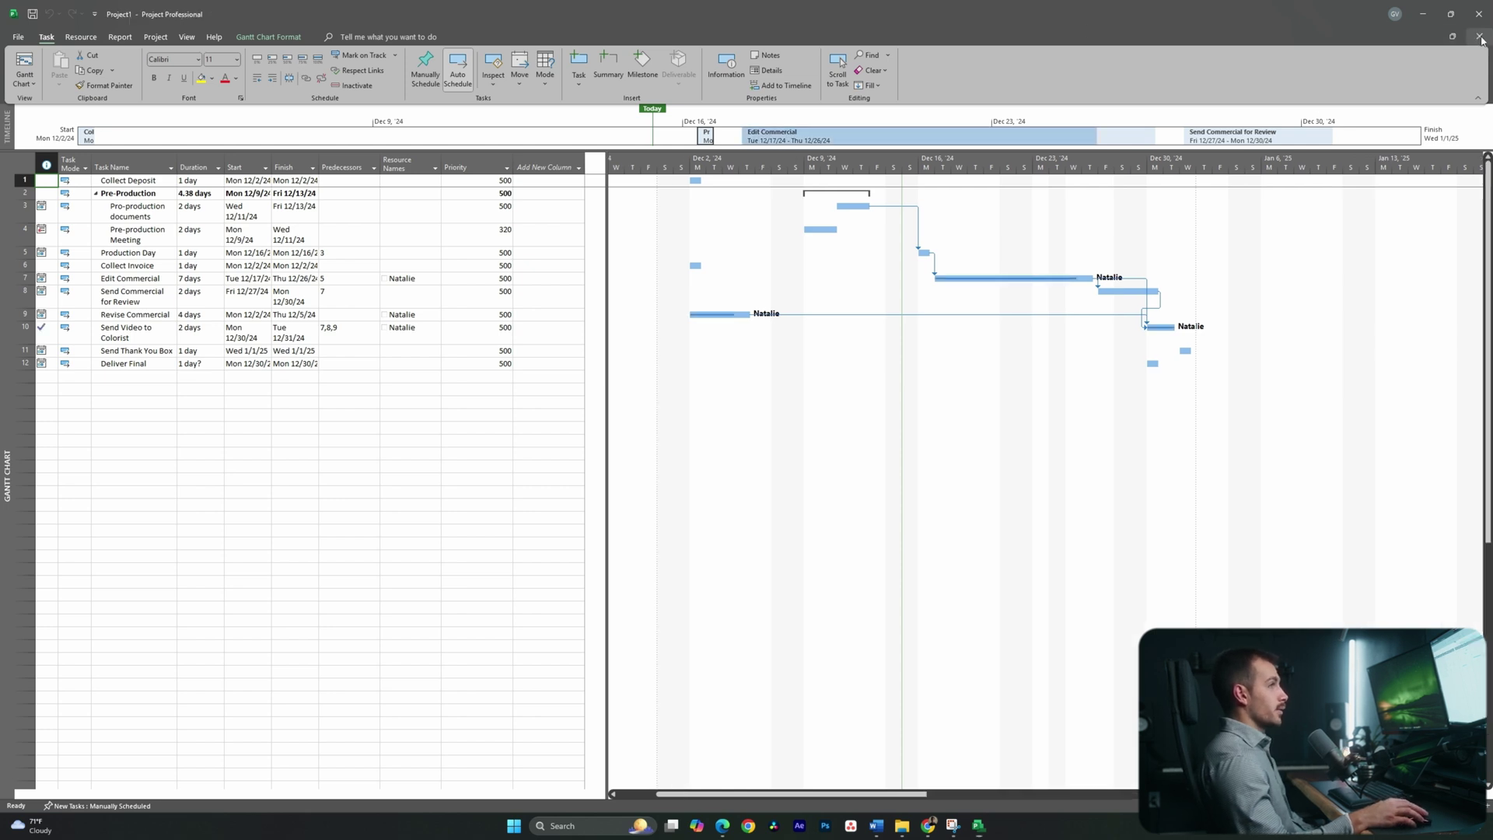
pyautogui.click(1480, 39)
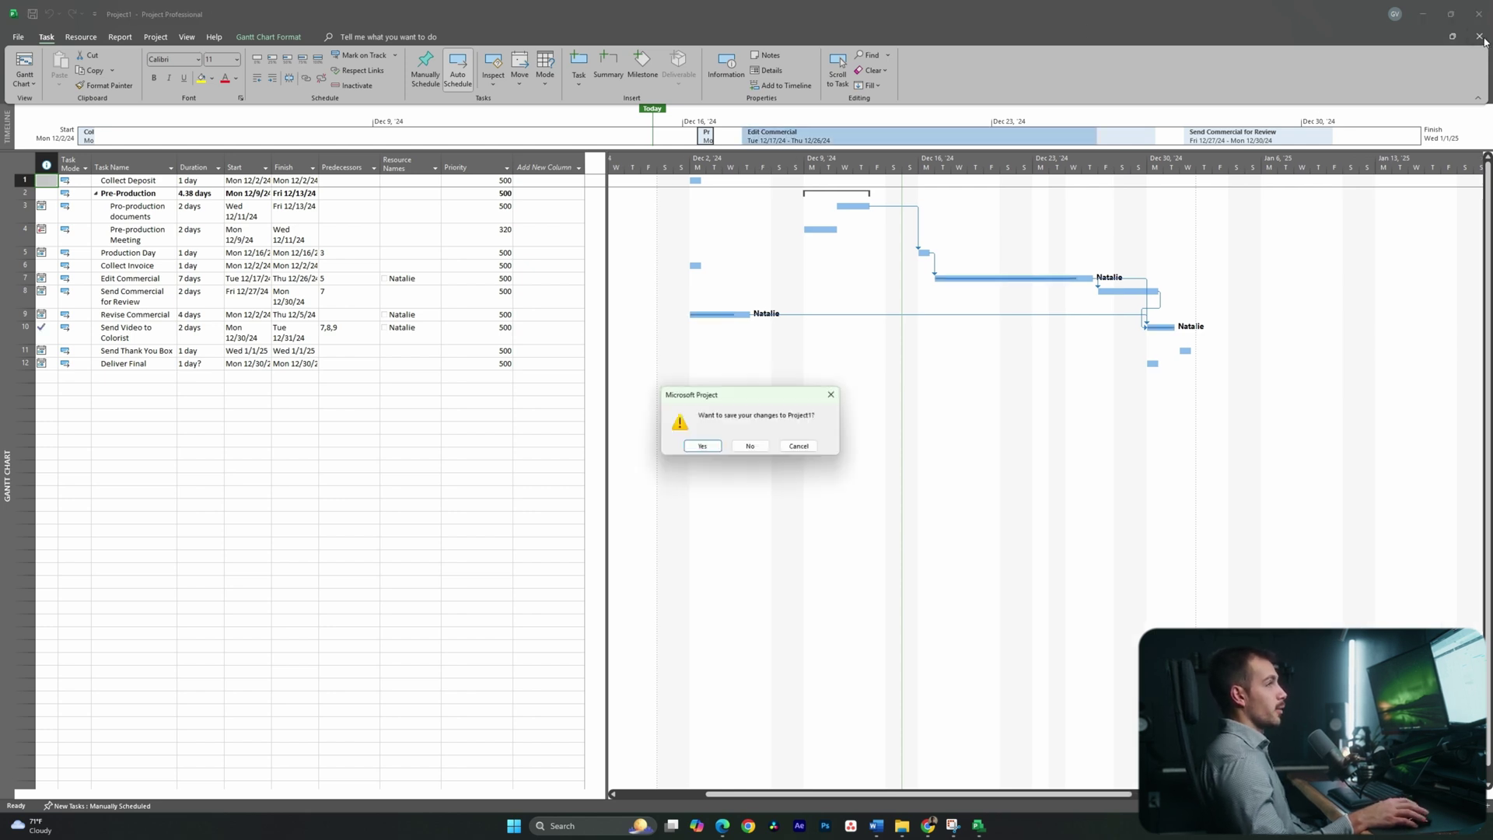
pyautogui.click(744, 446)
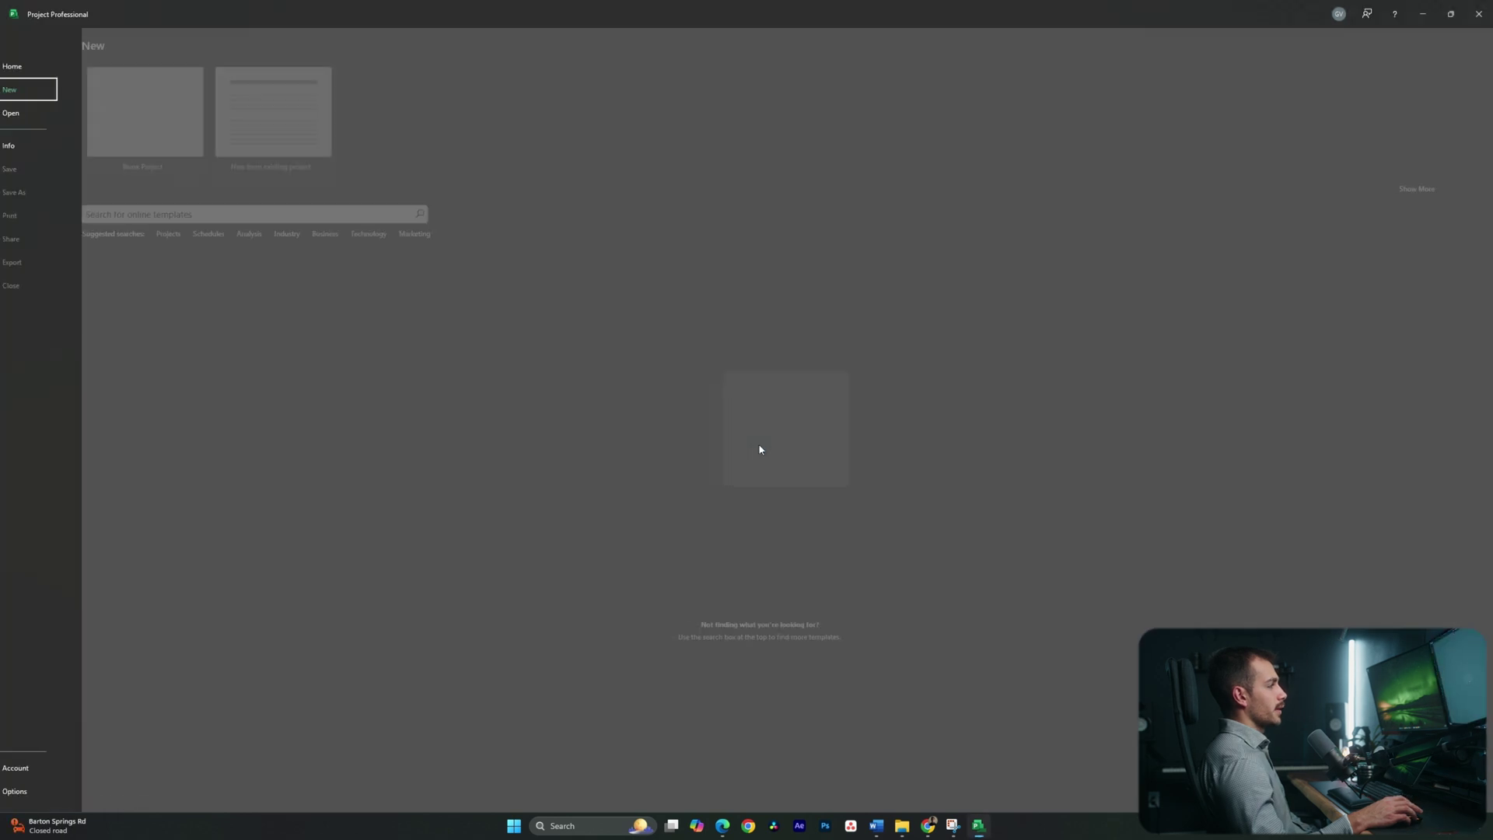
pyautogui.click(47, 212)
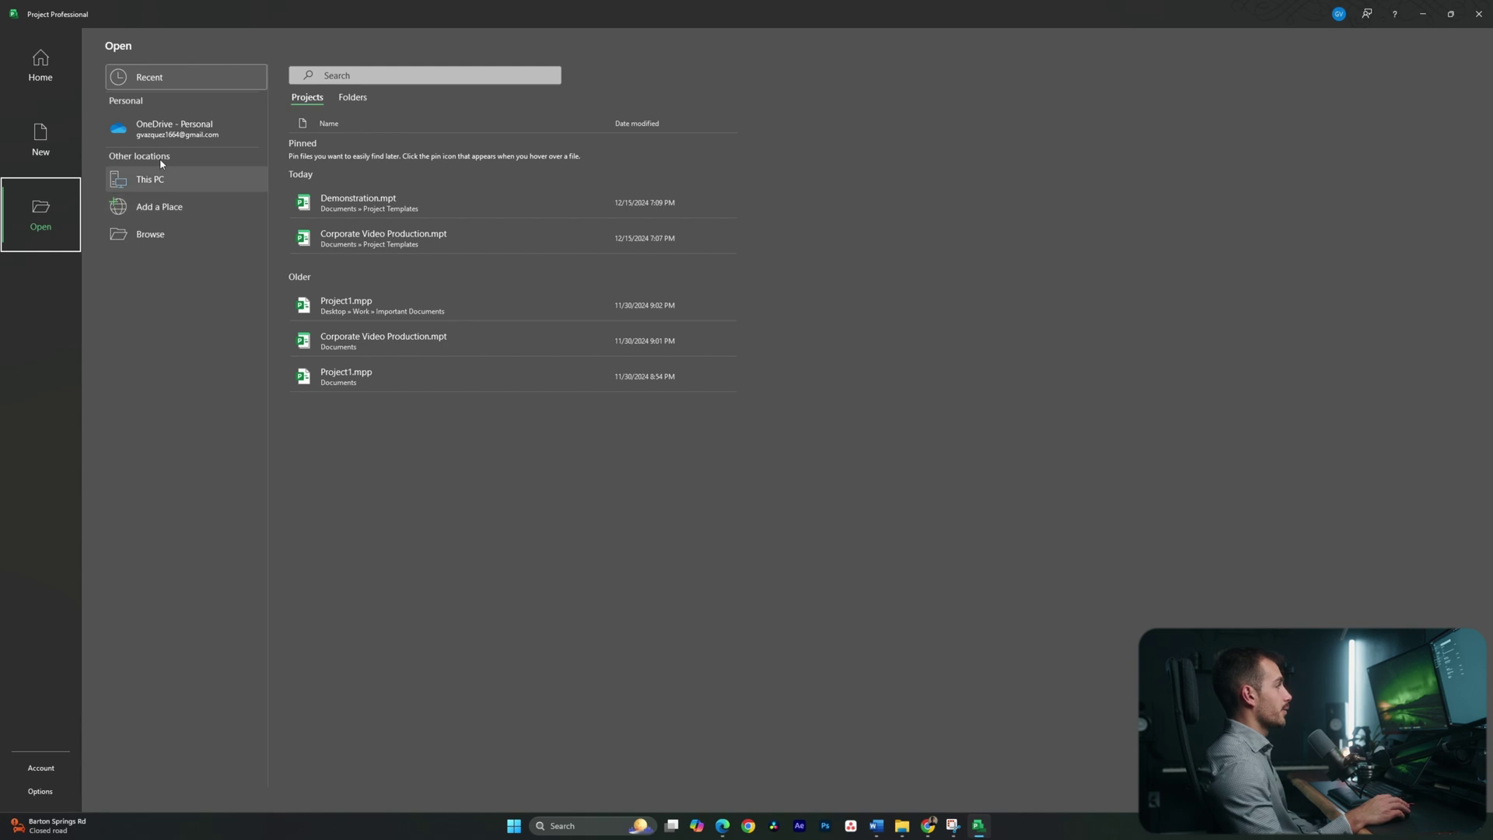
pyautogui.click(378, 208)
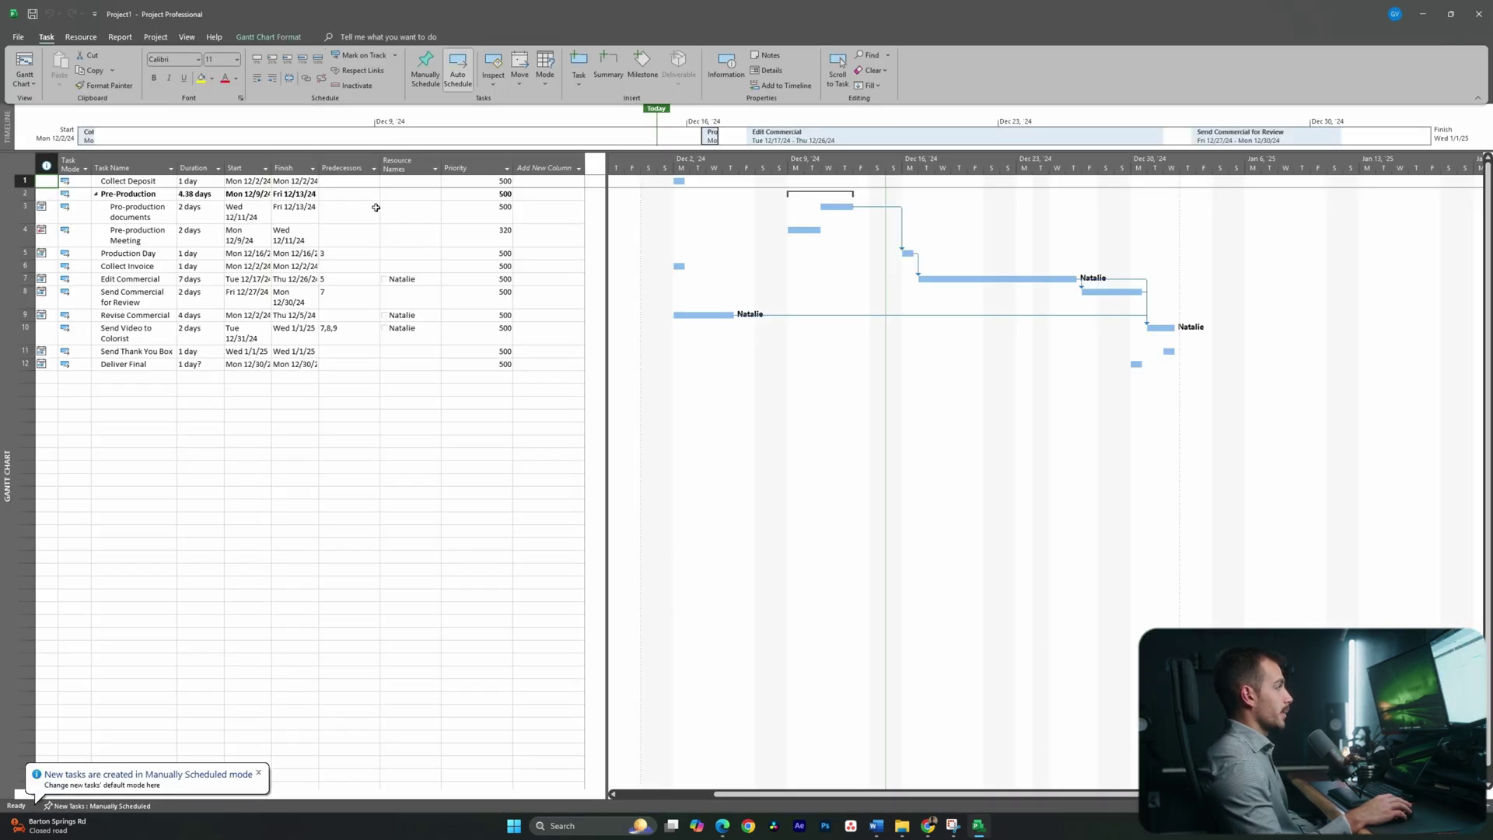
# Rename Deliver Final to TEST, save as INDIGO PROJECT.mpp in Downloads, then reopen Demonstration.mpt
pyautogui.doubleClick(237, 364)
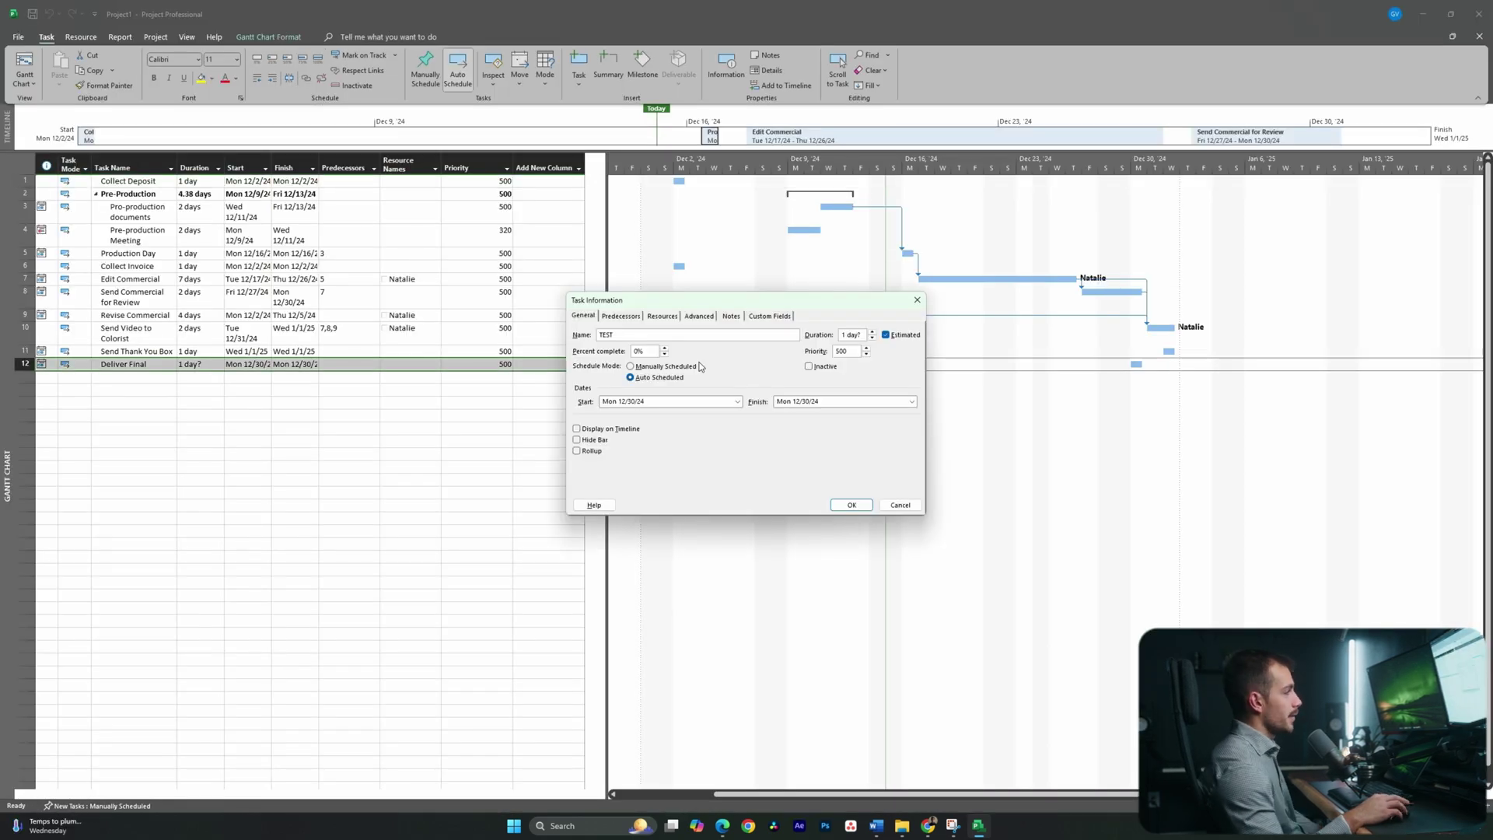
pyautogui.click(860, 506)
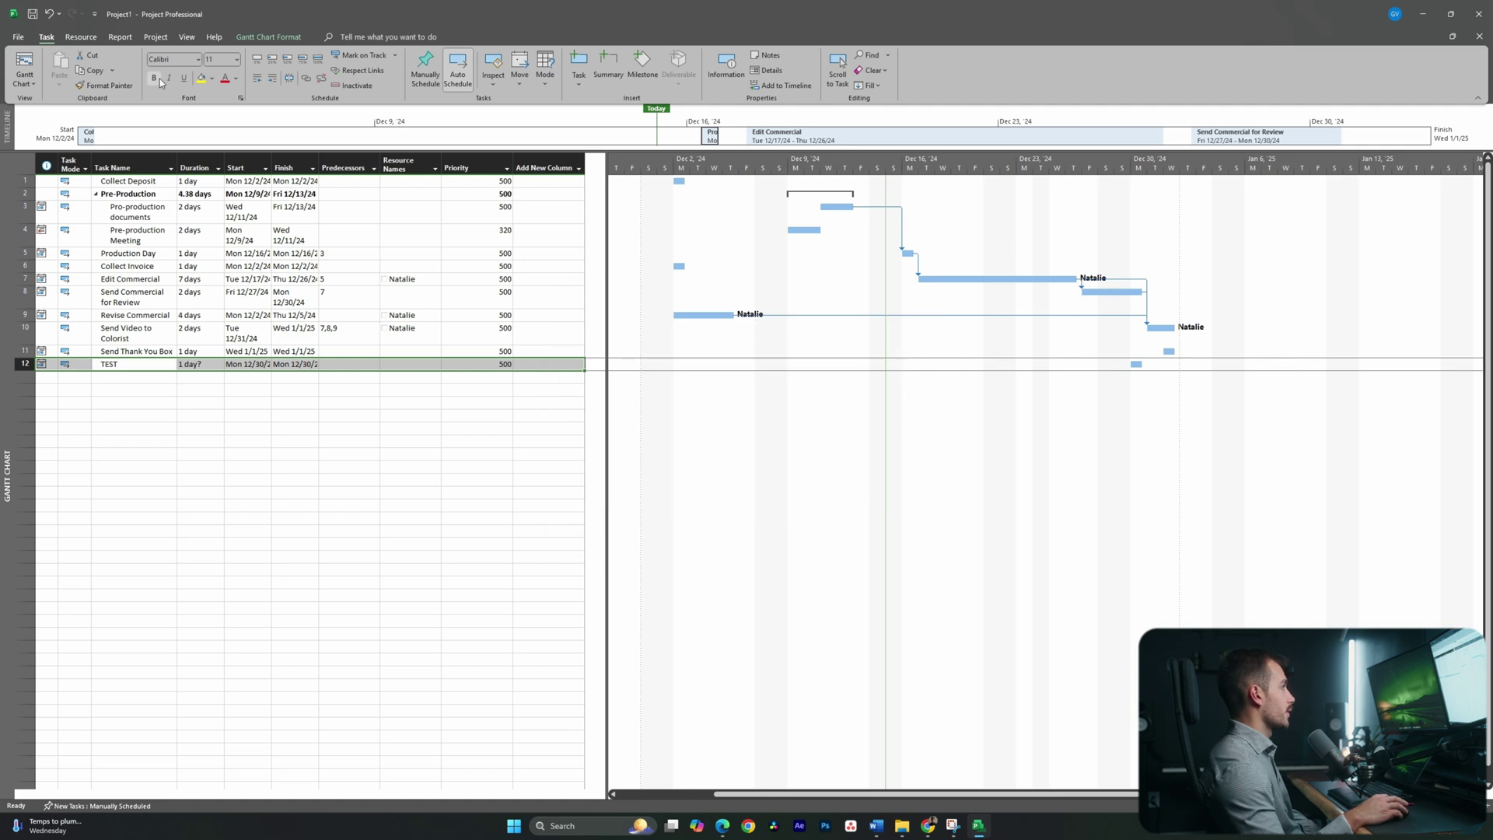
pyautogui.click(18, 37)
pyautogui.click(54, 191)
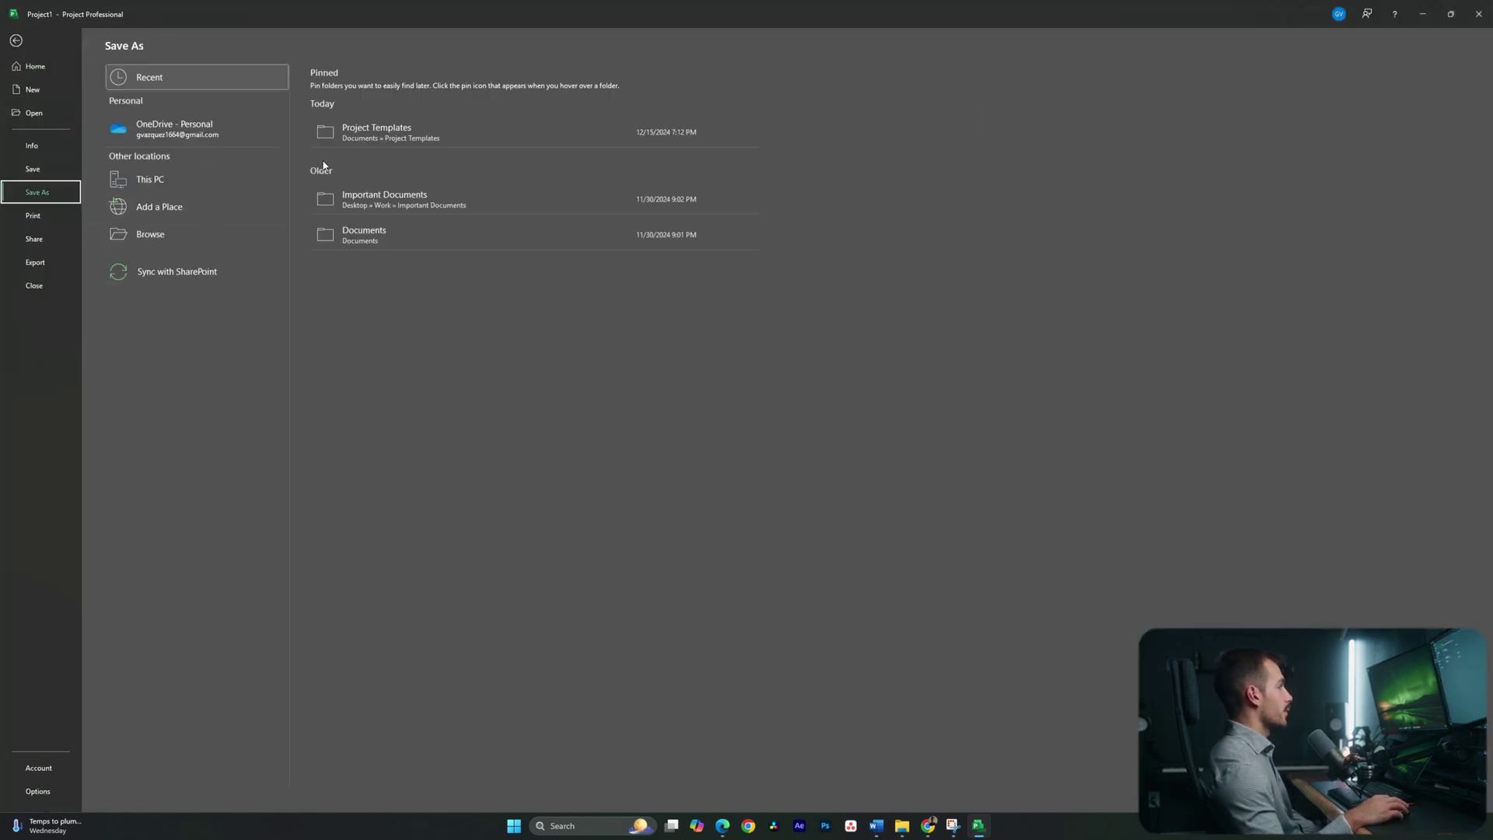
pyautogui.click(170, 183)
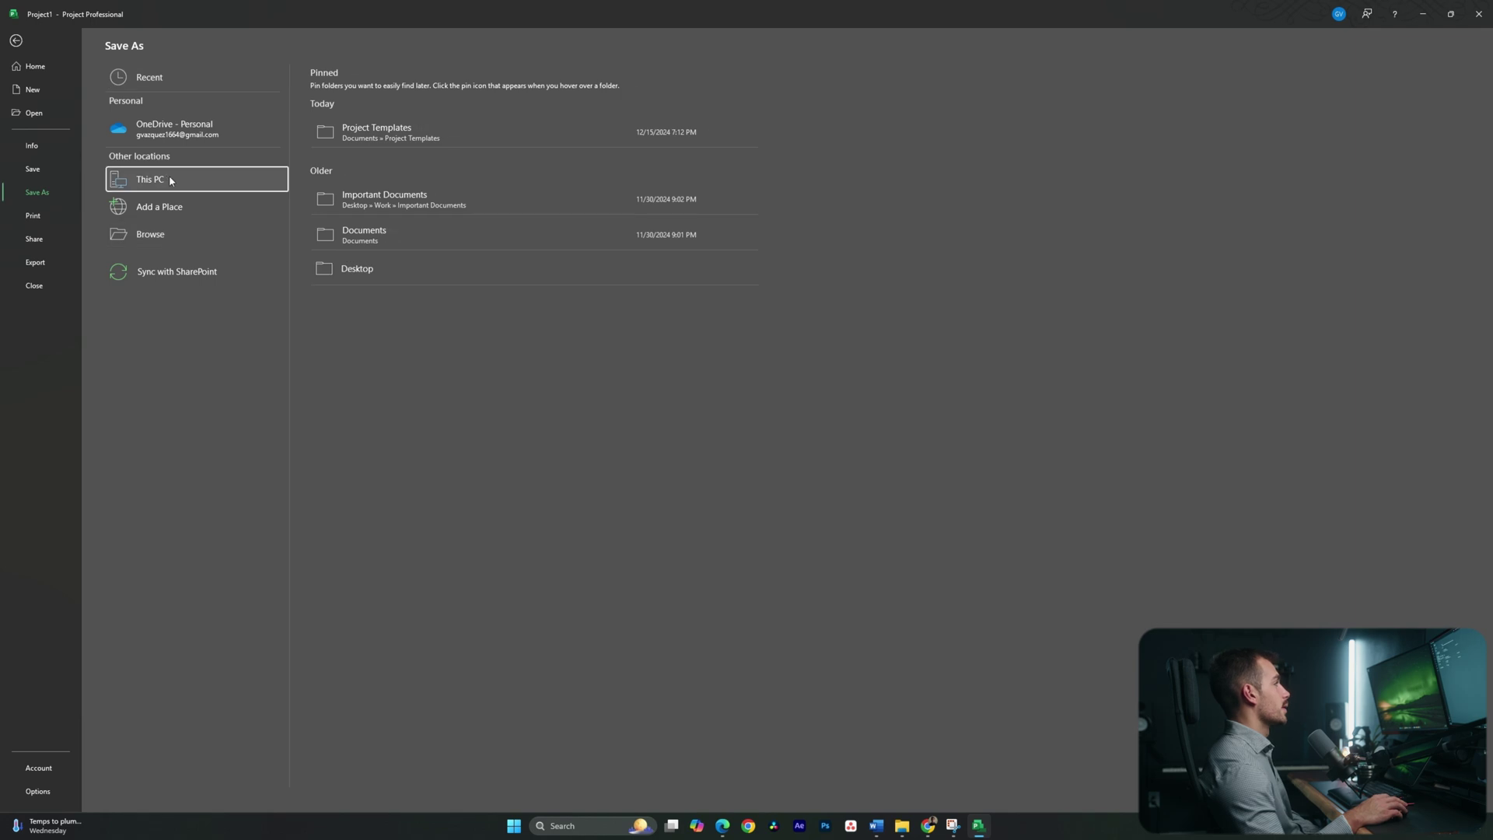
pyautogui.click(198, 179)
pyautogui.click(54, 134)
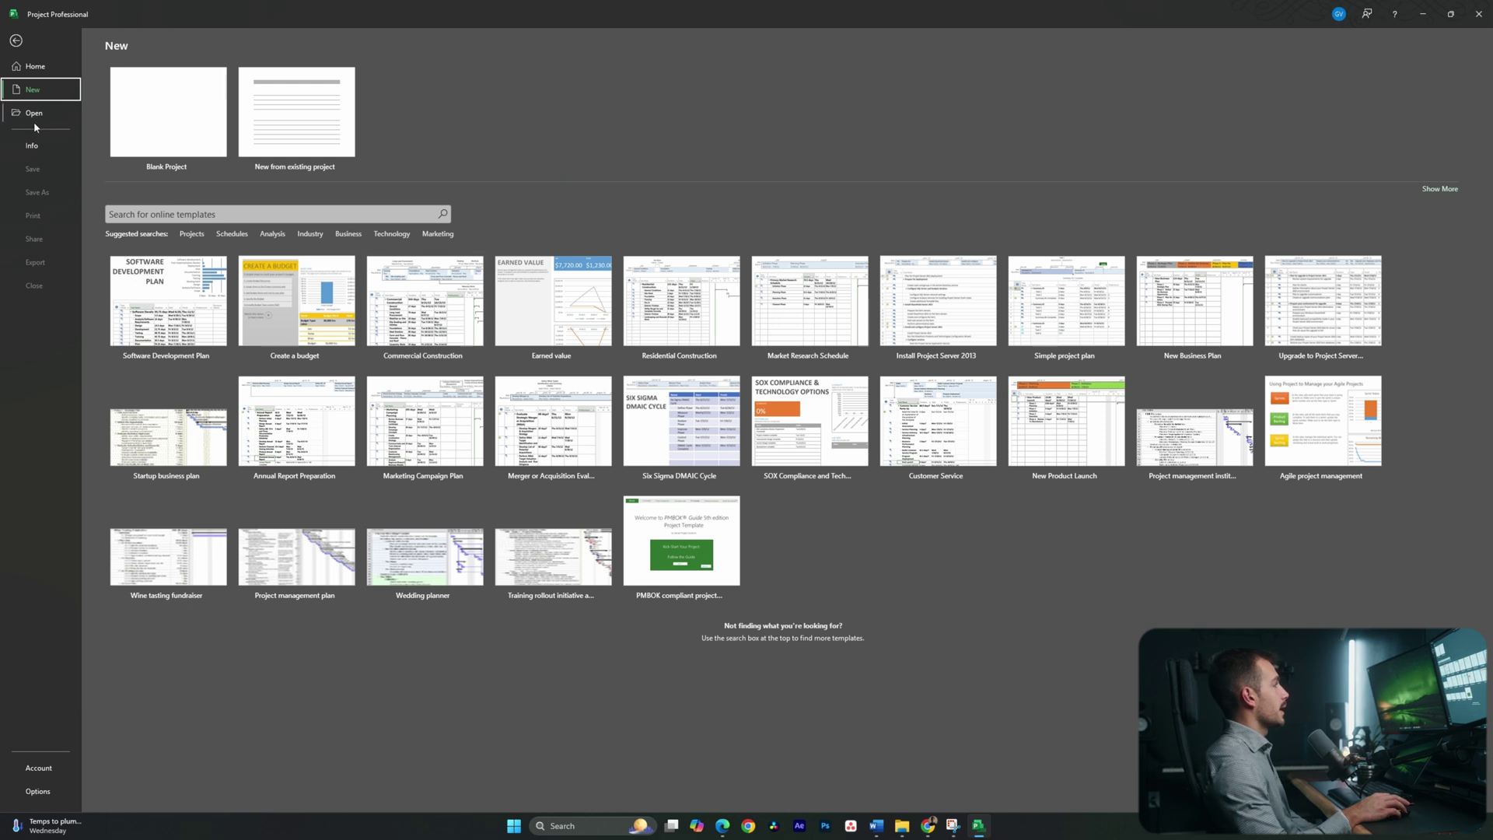
pyautogui.click(33, 112)
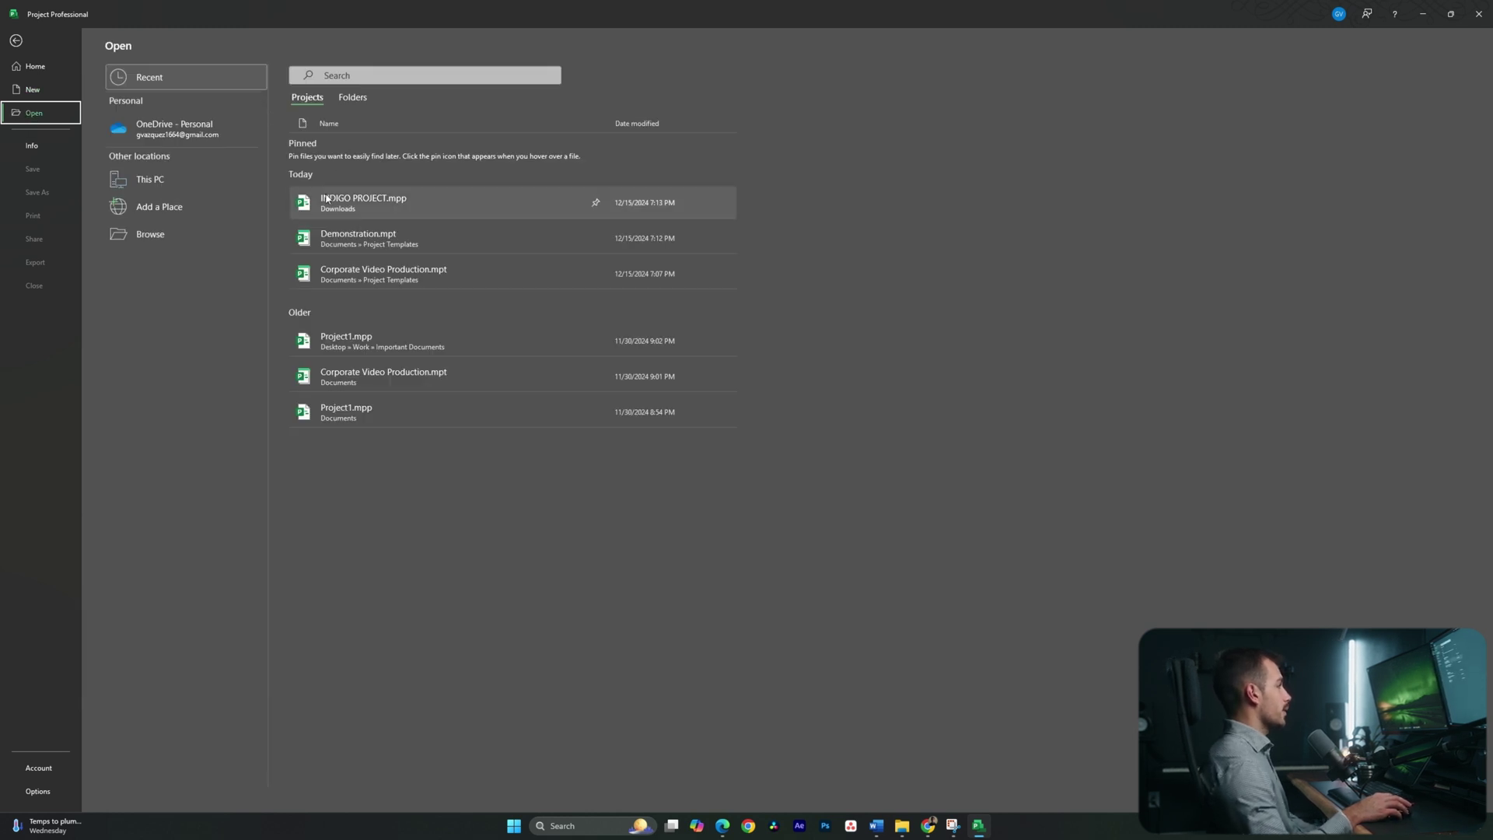
pyautogui.click(357, 238)
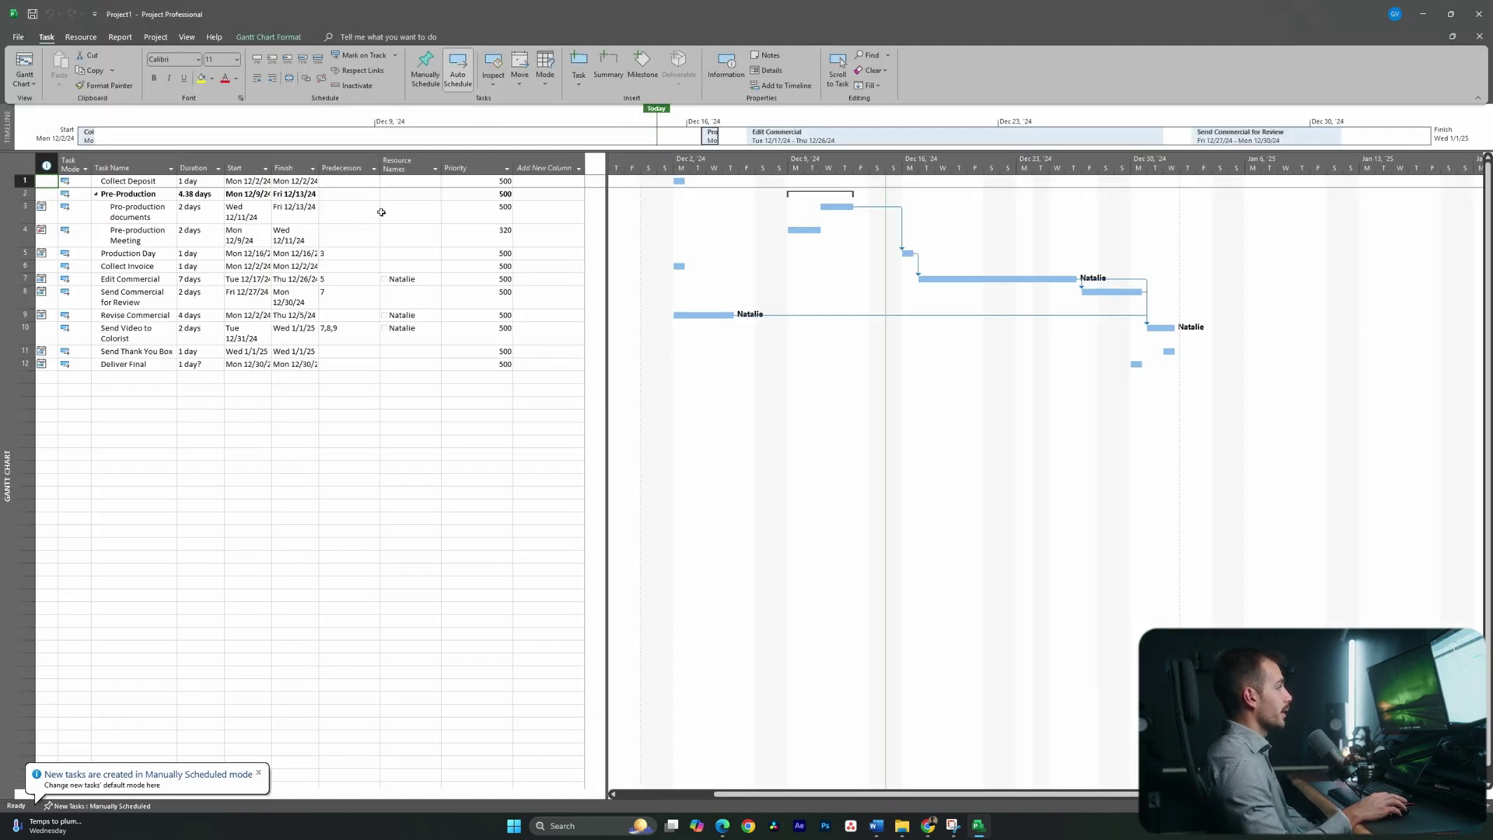
# Open INDIGO PROJECT.mpp and select its twelfth task, named TEST
pyautogui.click(18, 37)
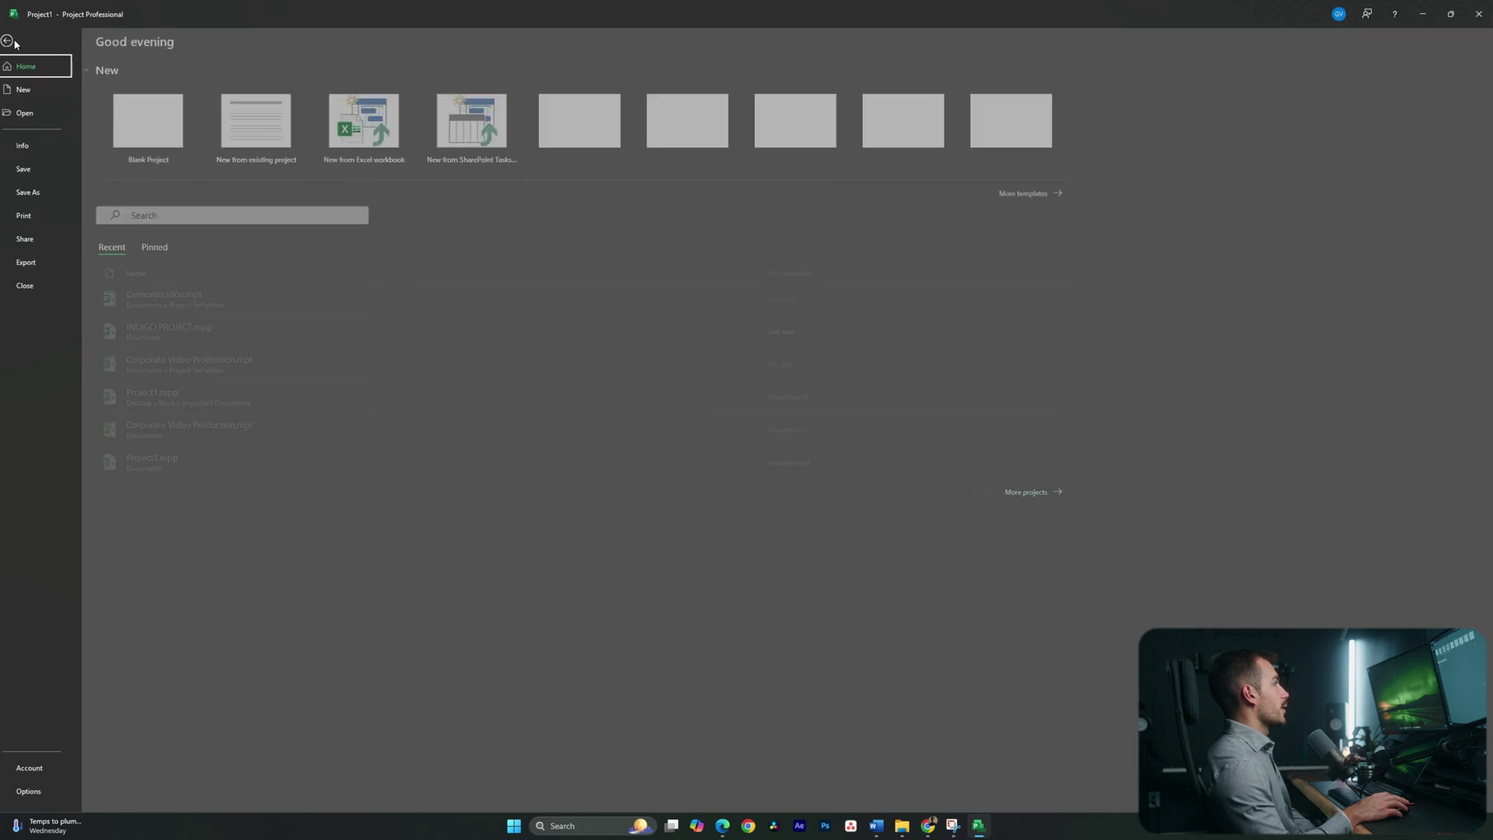
pyautogui.click(33, 113)
pyautogui.click(290, 239)
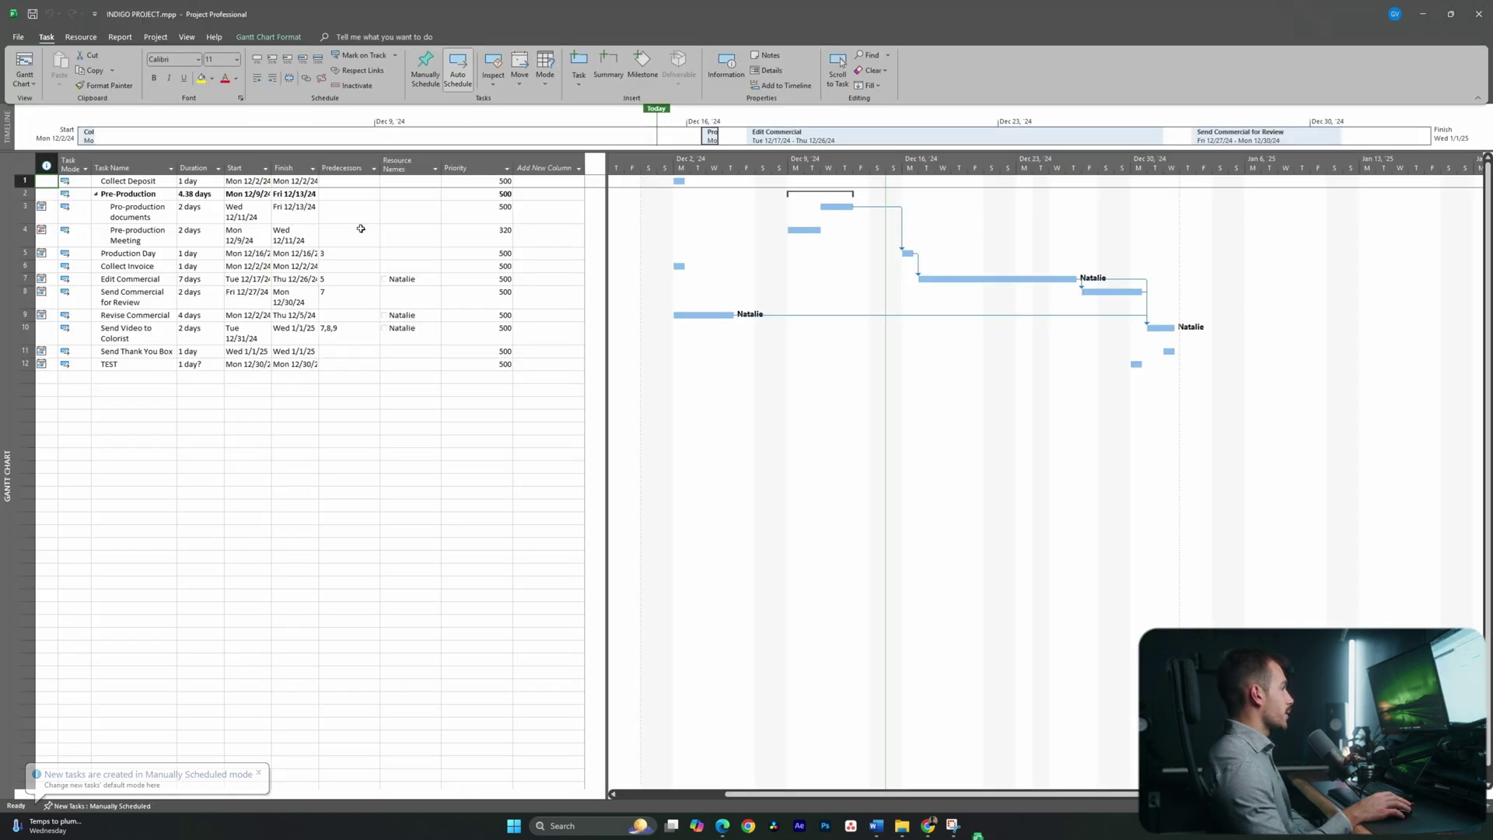
pyautogui.click(109, 364)
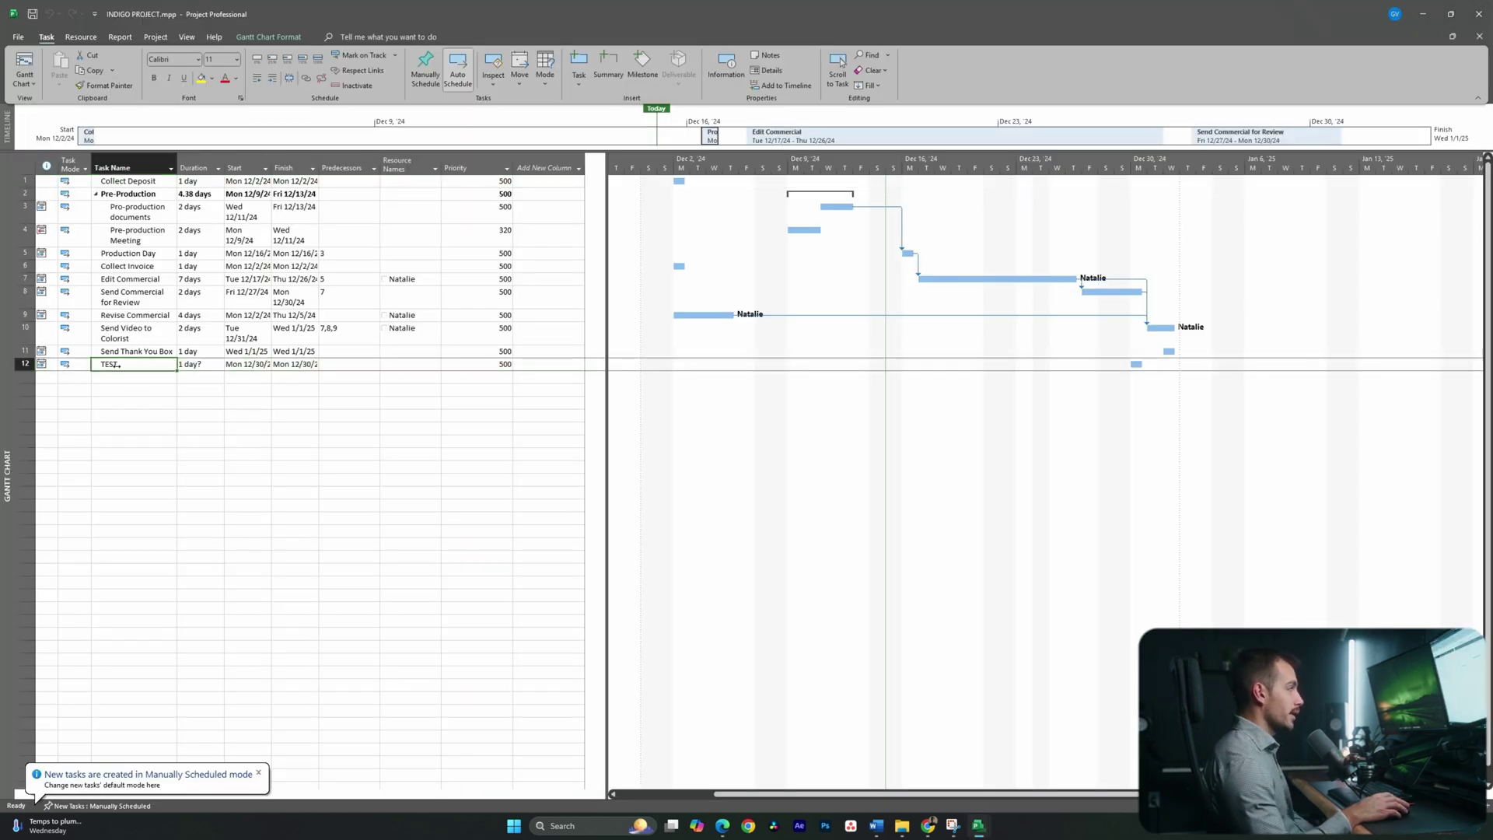